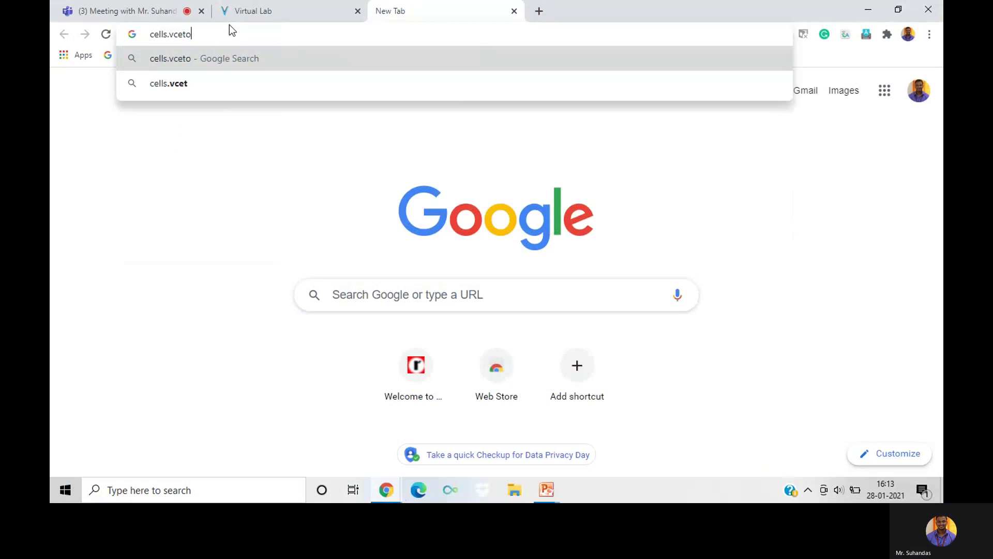
Load cells.vcetputtur.ac.in/CircuitsVL/ in the new tab and close the older duplicate Virtual Lab tab
key(BackSpace)
key(BackSpace)
key(BackSpace)
key(BackSpace)
key(BackSpace)
key(BackSpace)
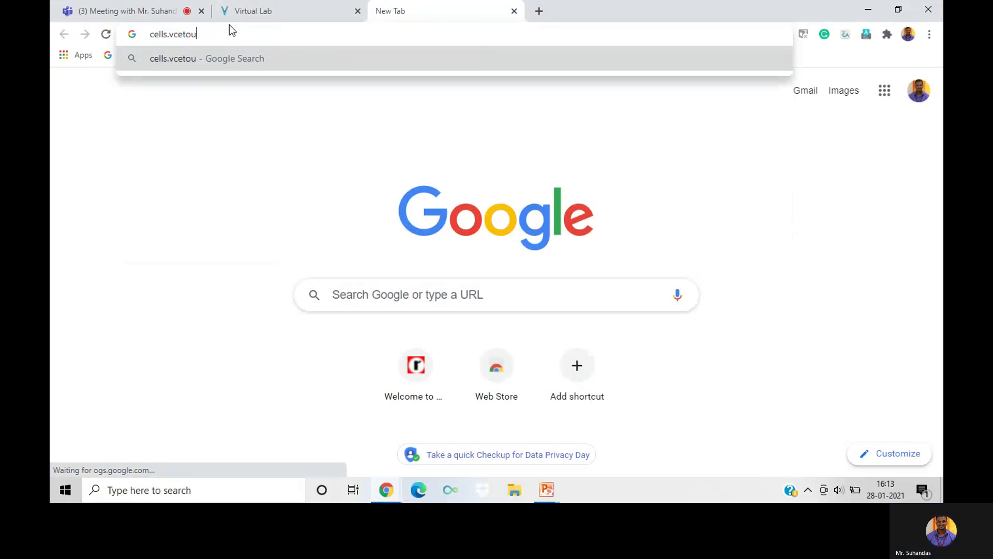
text(puttur)
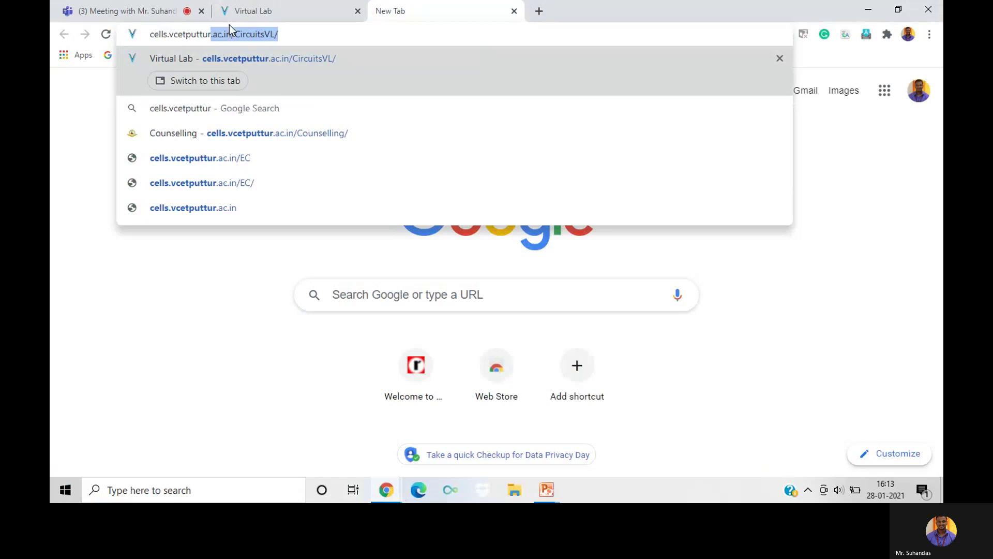
text(.ac.)
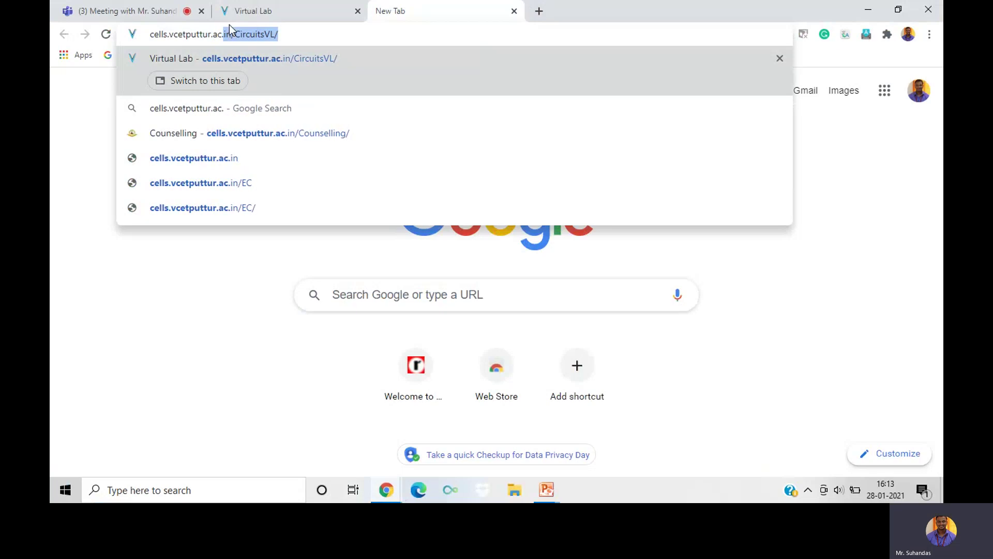
text(in/)
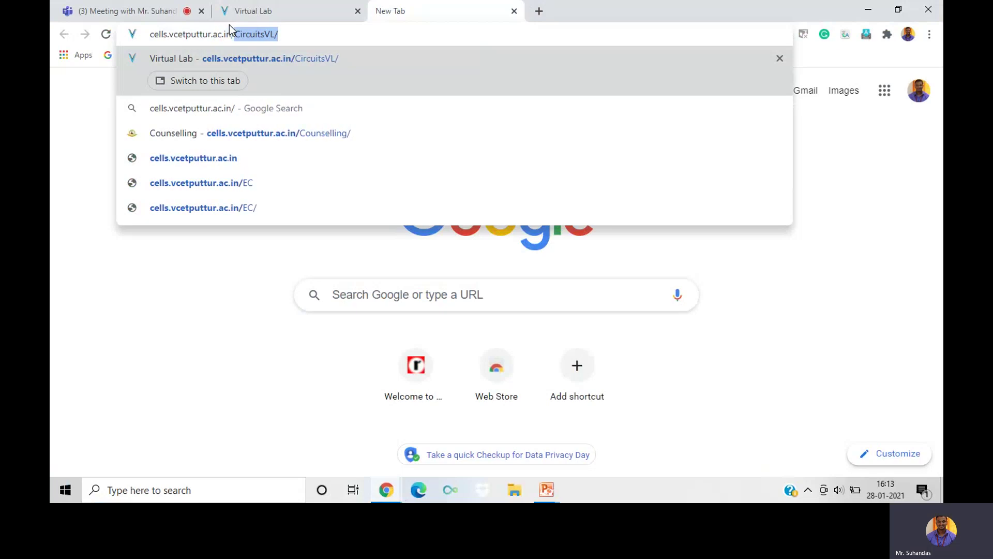
text(Circui)
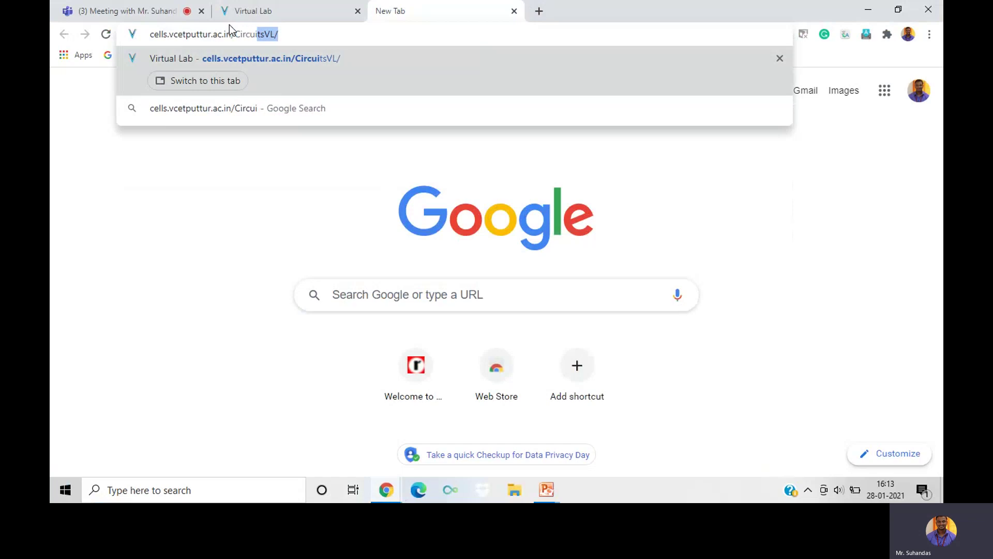
text(ts)
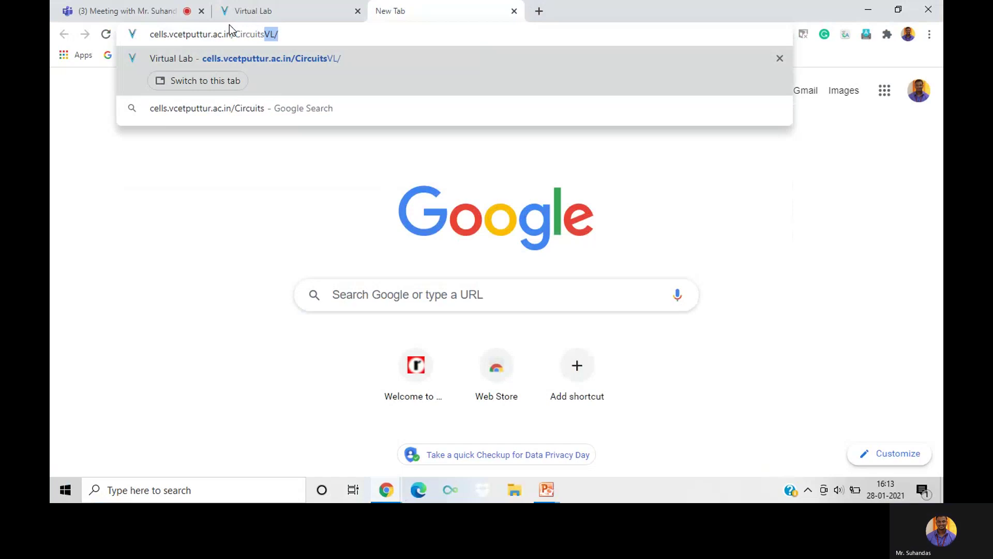
text(VL)
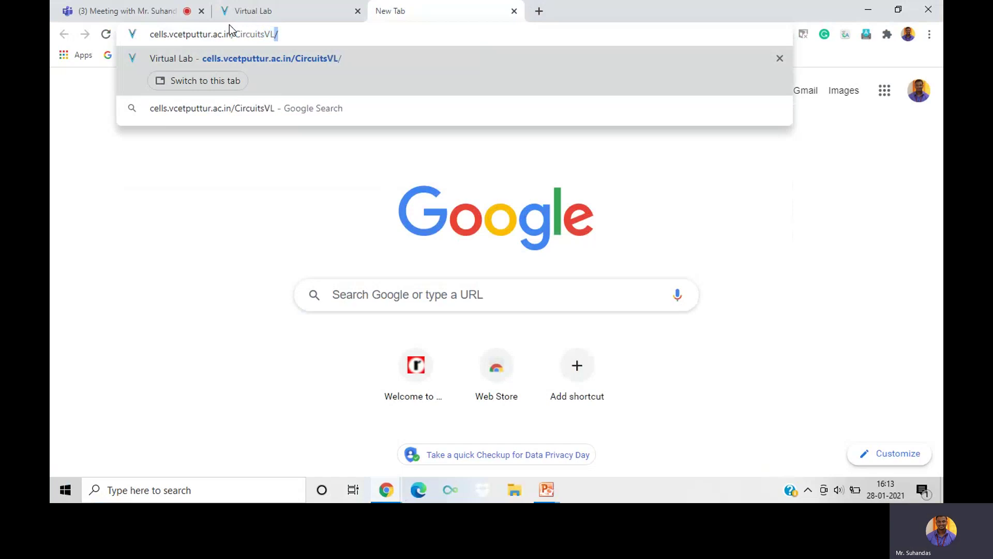
text(/)
key(Return)
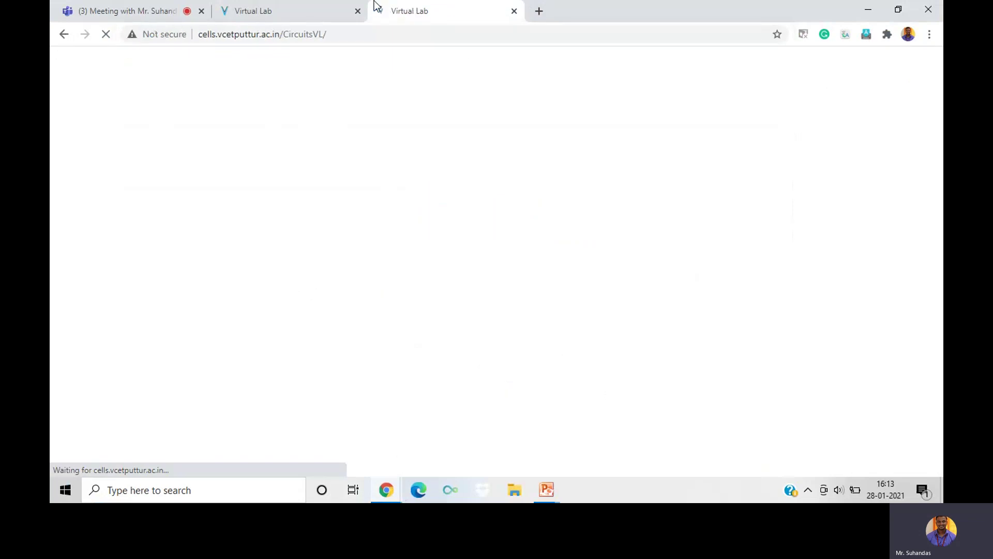
click(357, 11)
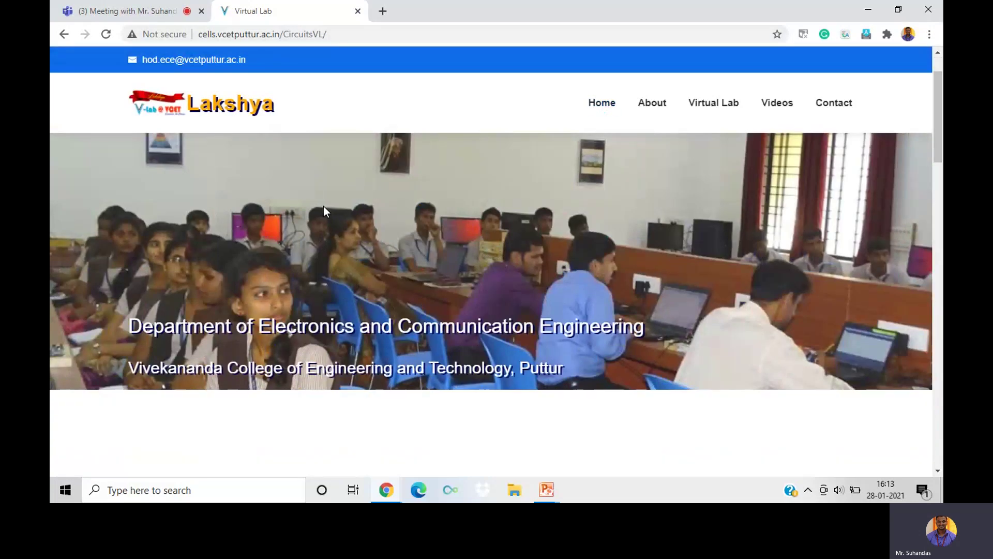
Go to the site's Virtual Lab section and open the circuit simulator in a full window
scroll(370, 260, down, 1)
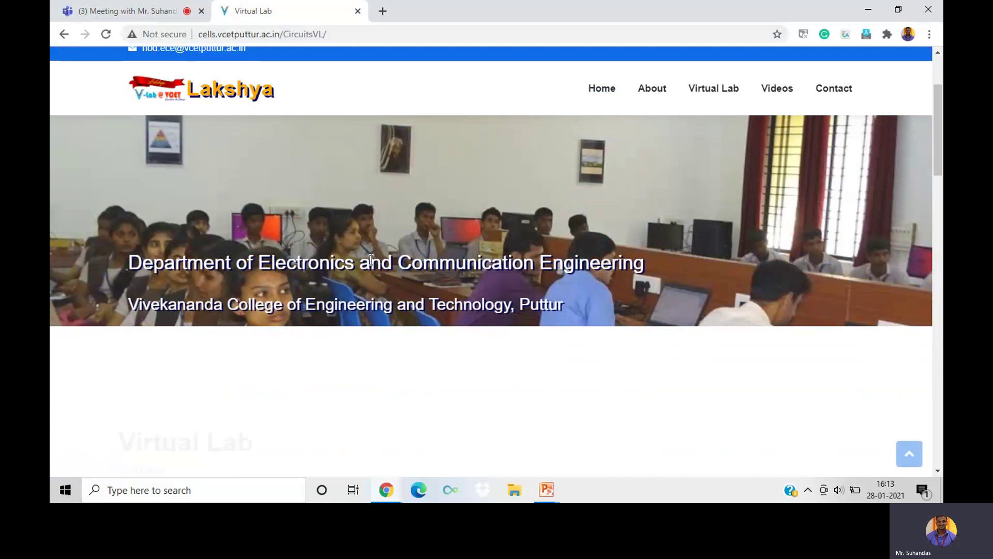
scroll(417, 252, up, 2)
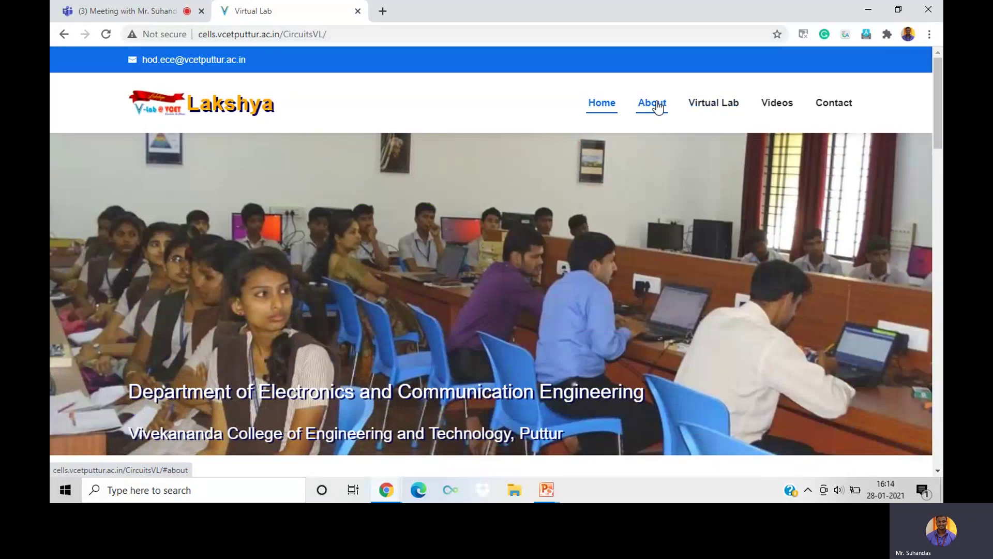
click(723, 106)
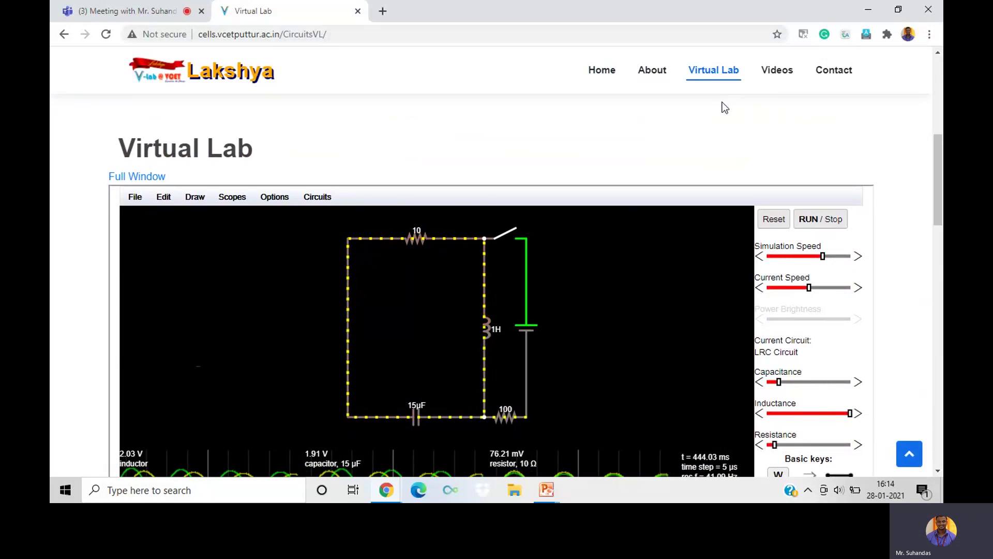
click(142, 178)
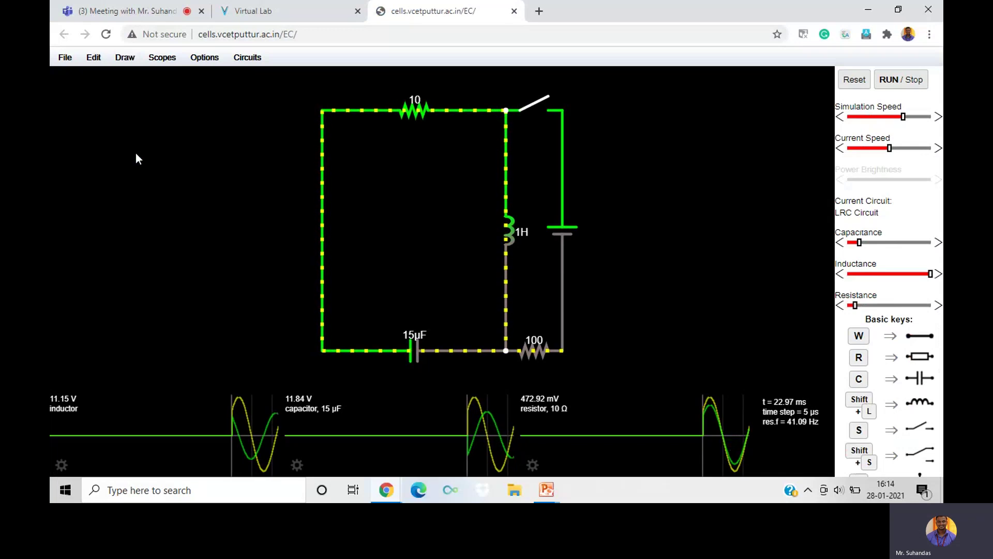
Replace the LRC example with a blank circuit
click(251, 61)
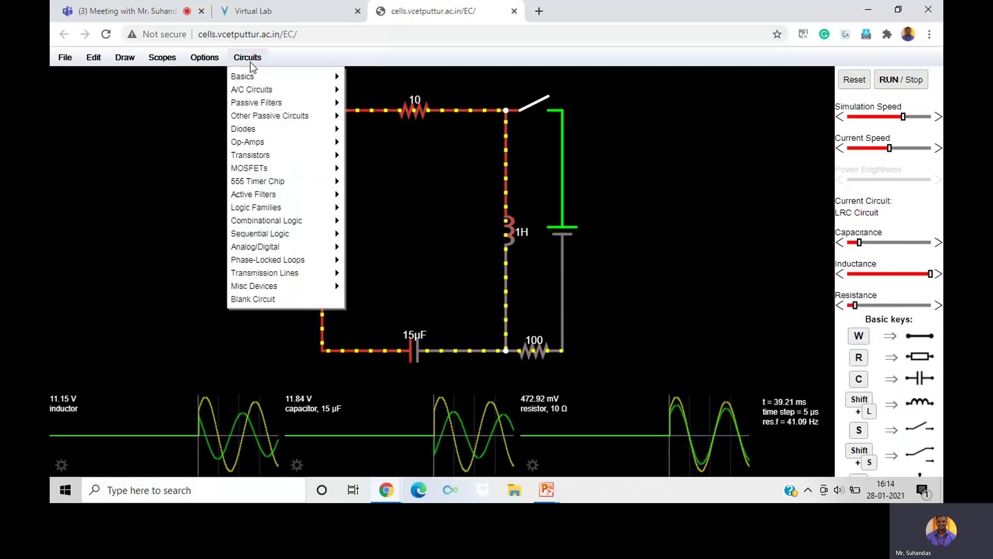
mouse_move(257, 76)
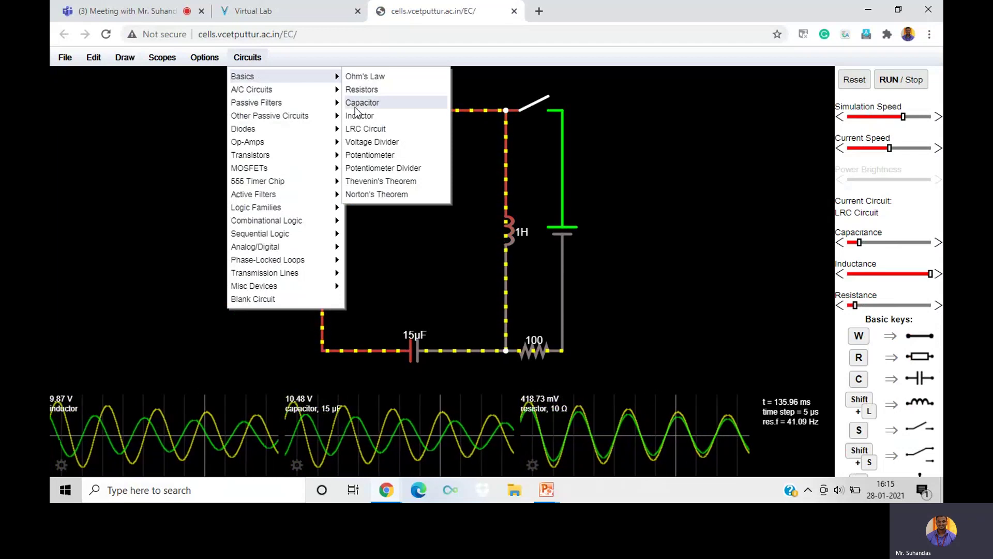
mouse_move(299, 92)
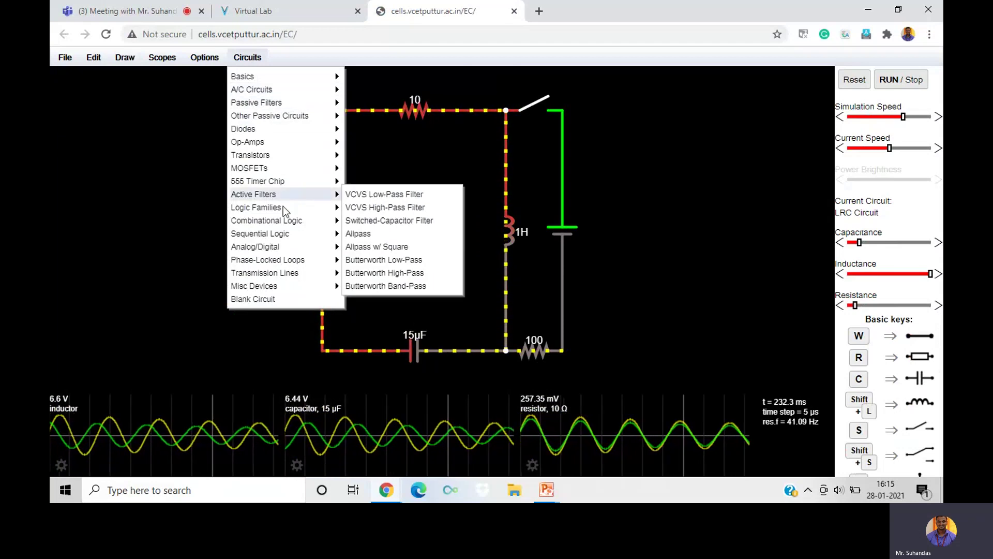
click(253, 300)
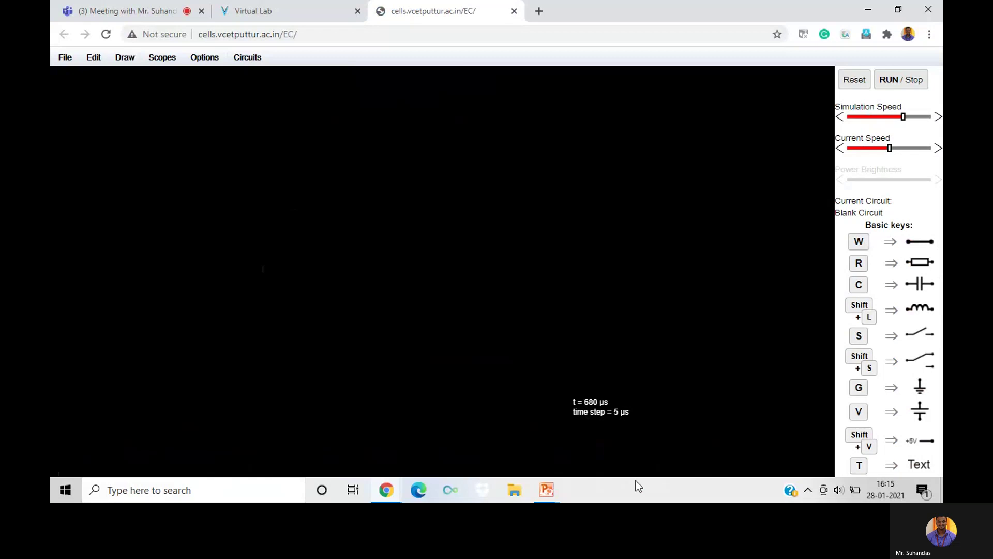
Switch to the PowerPoint slide show to view the half adder diagram and truth table, and return to the simulator in Chrome
mouse_move(552, 497)
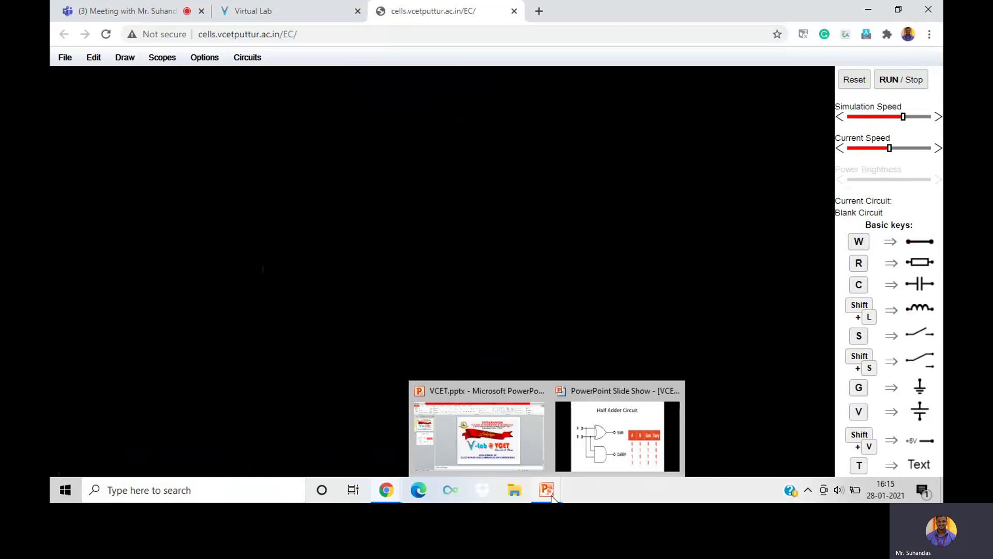
click(595, 446)
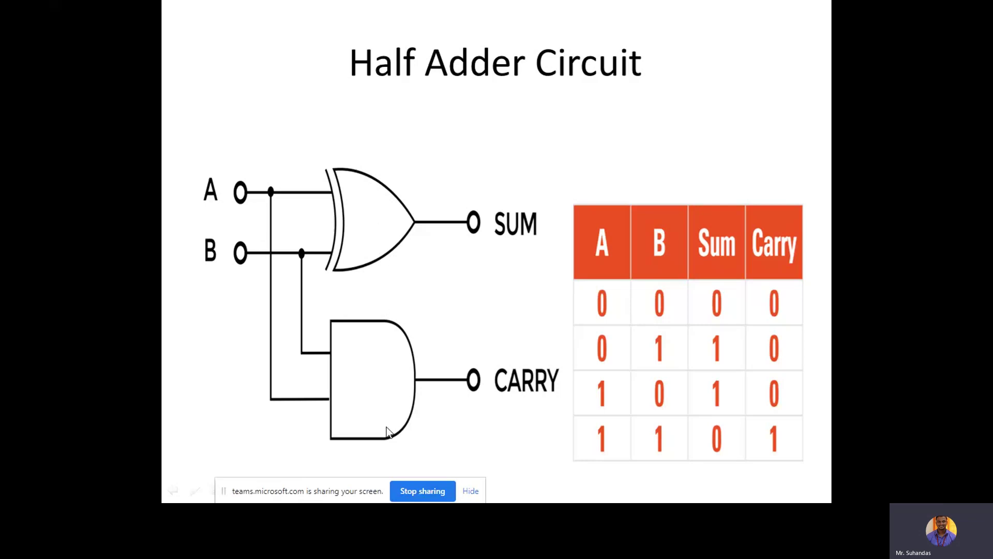
key(super)
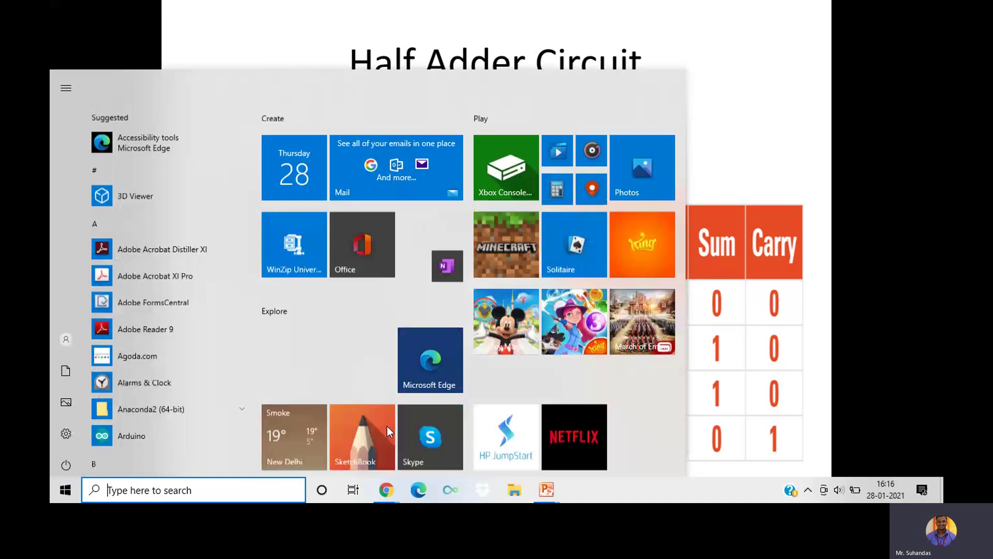
mouse_move(387, 486)
click(335, 437)
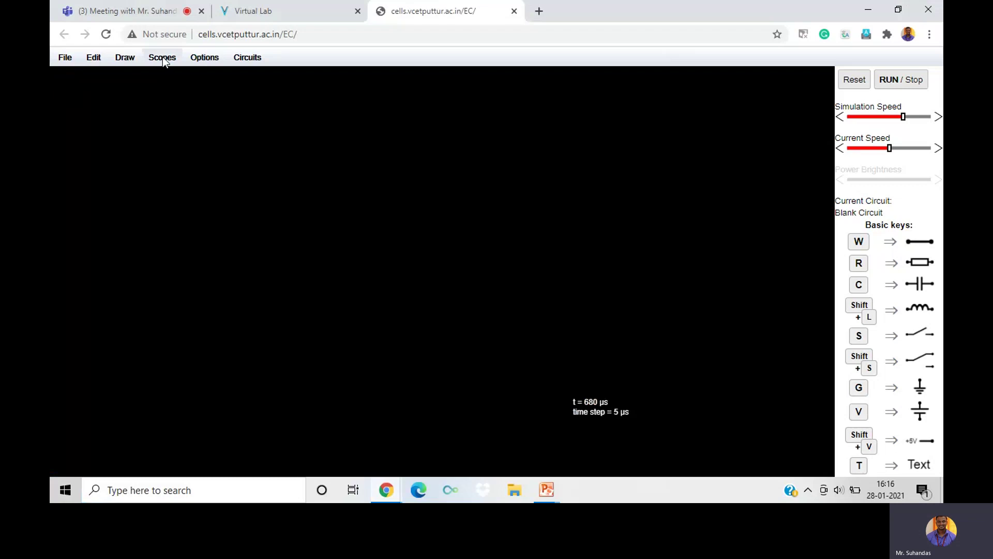
click(126, 57)
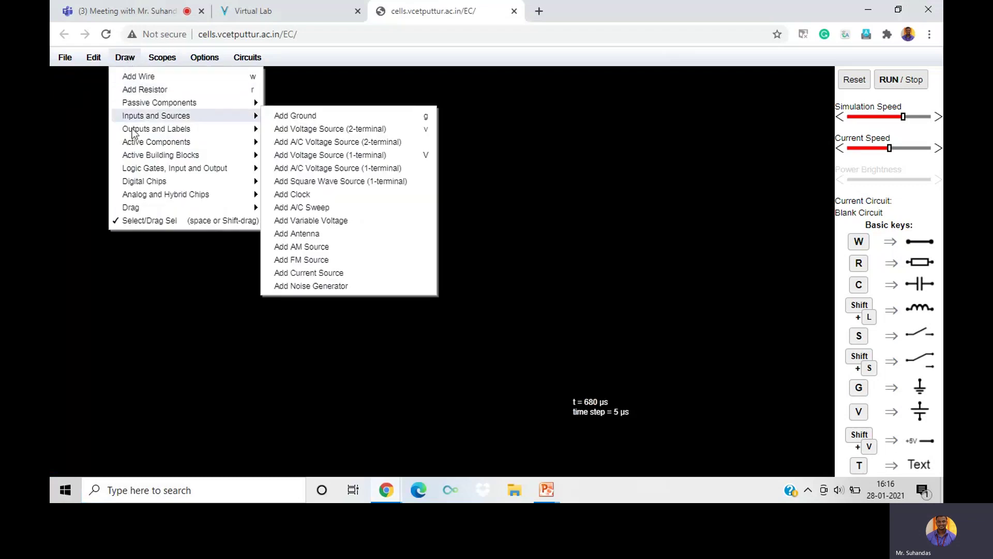
mouse_move(133, 100)
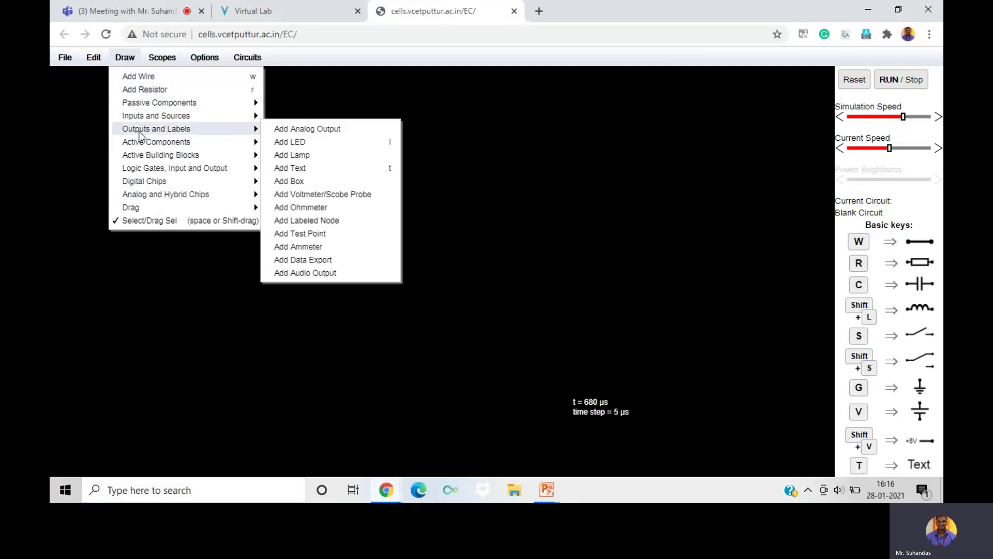
mouse_move(145, 147)
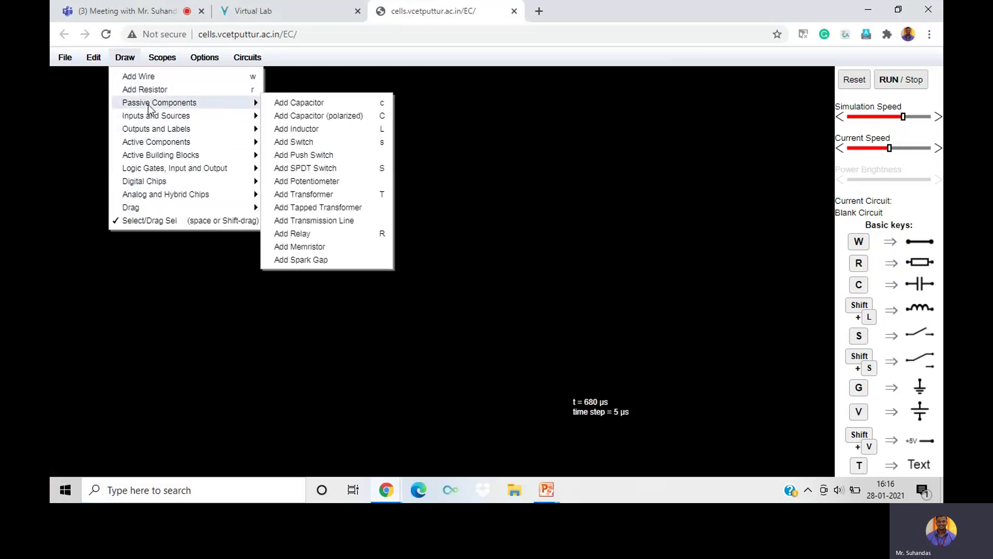
click(544, 231)
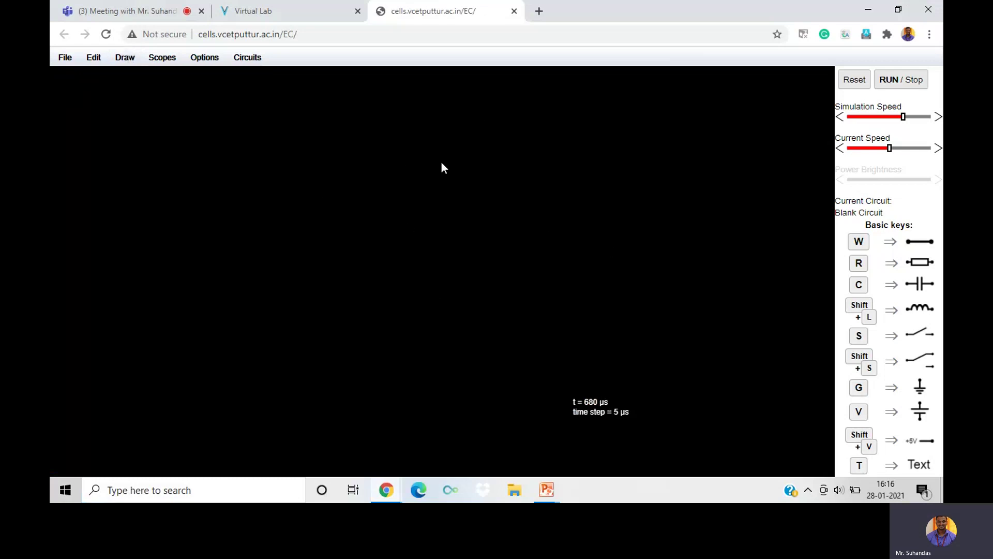
Examine the component categories available for the blank circuit, including passive components, inputs and sources, active building blocks and logic gates
right_click(416, 199)
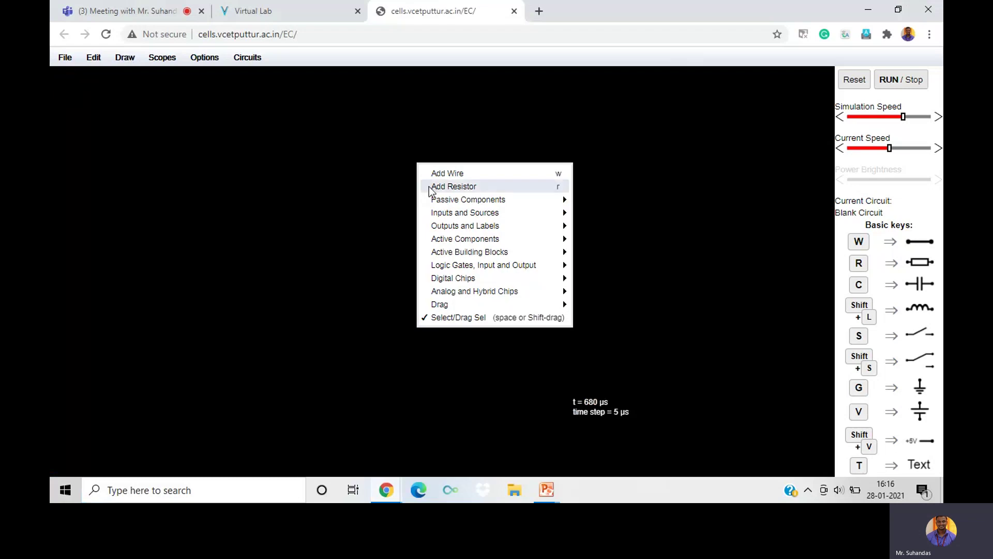
mouse_move(454, 253)
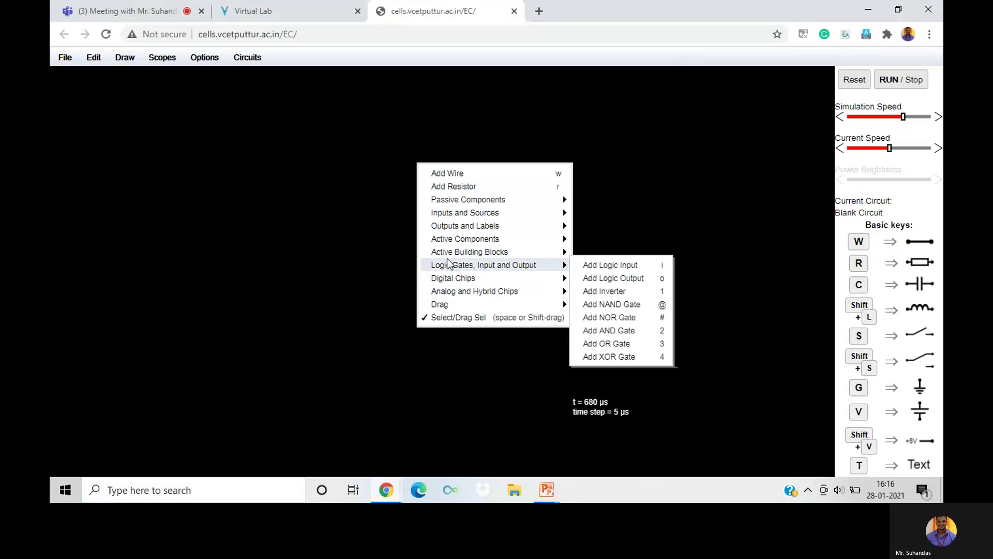
mouse_move(470, 268)
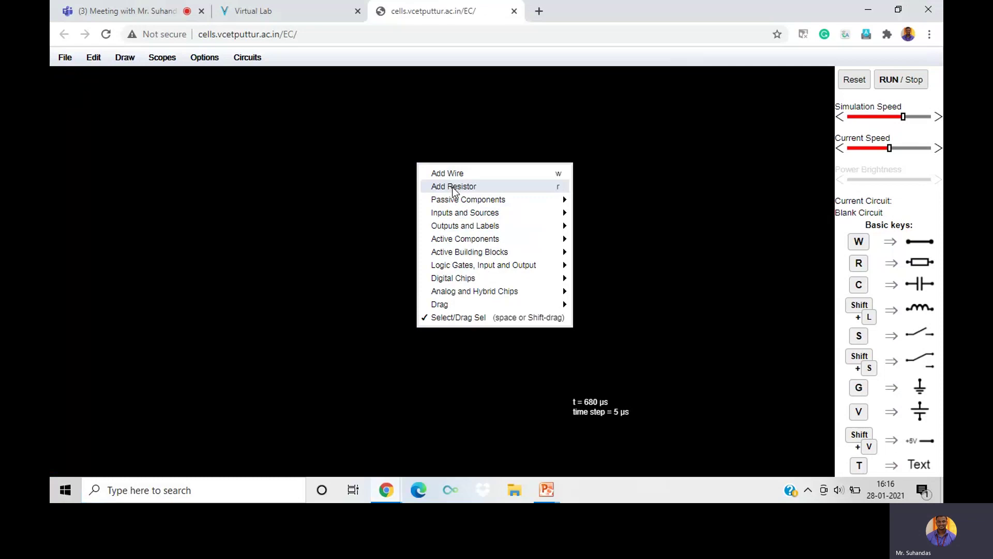
mouse_move(454, 198)
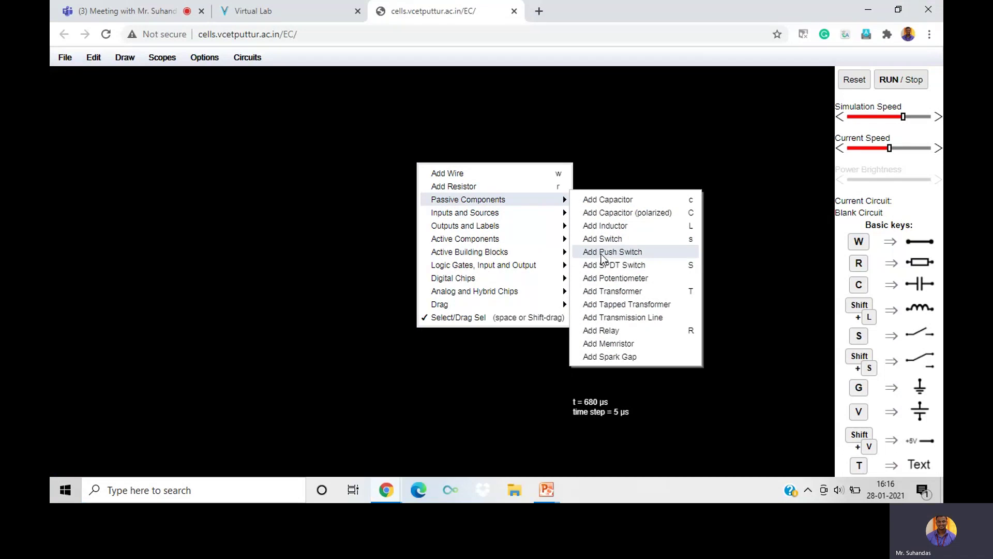
mouse_move(464, 217)
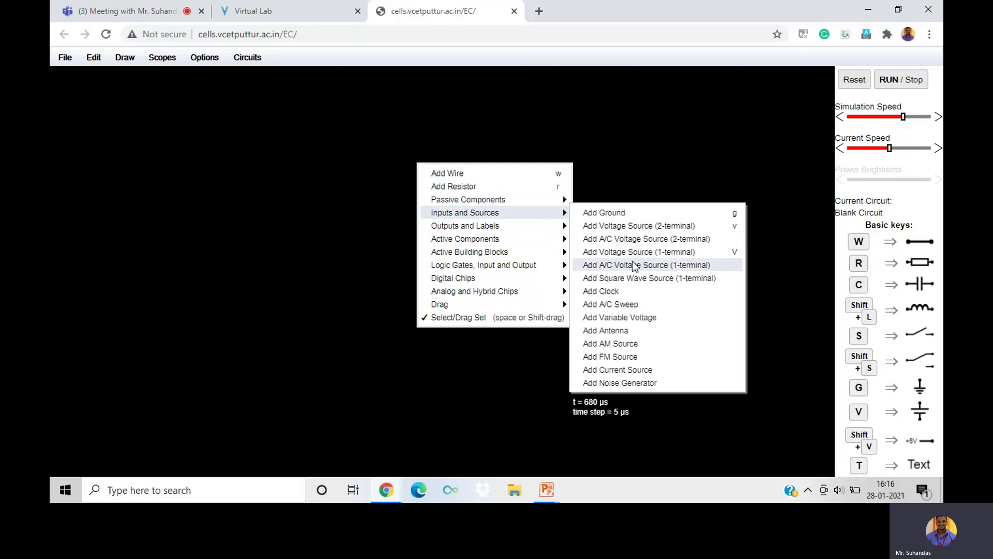
mouse_move(512, 229)
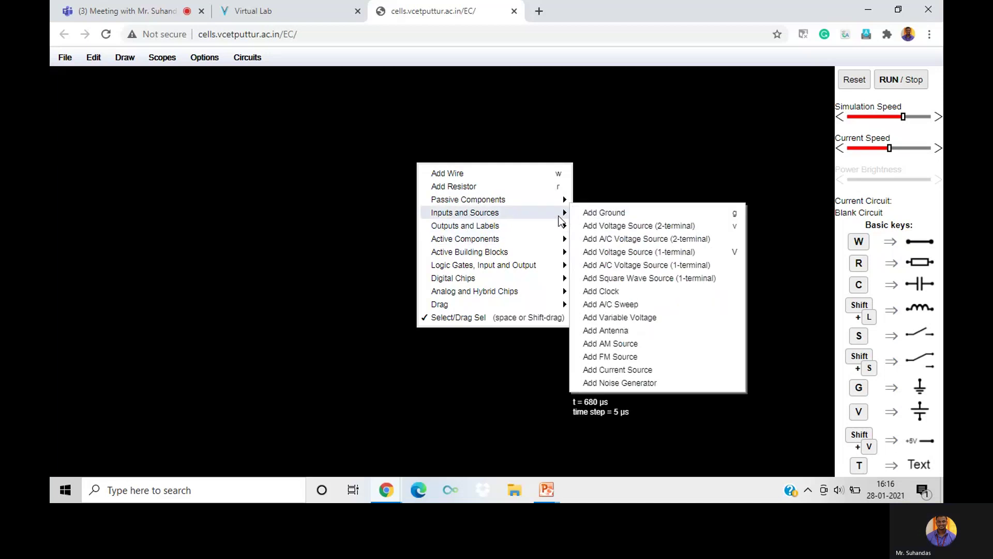
mouse_move(548, 229)
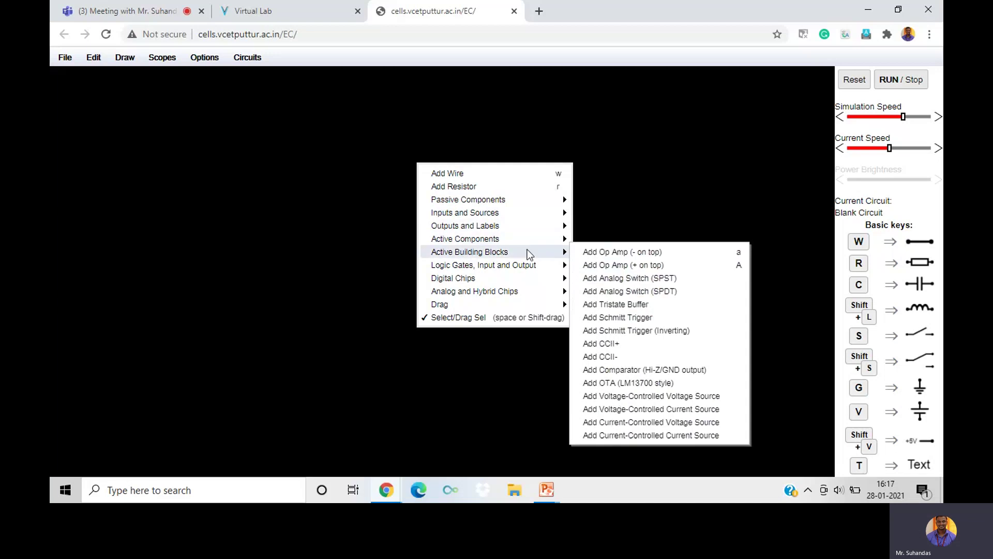
mouse_move(482, 269)
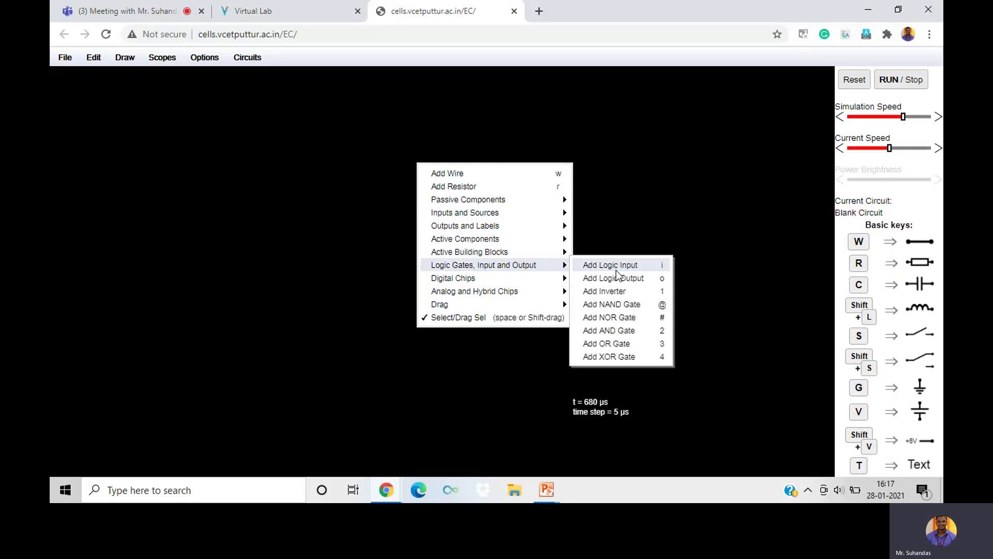
click(624, 356)
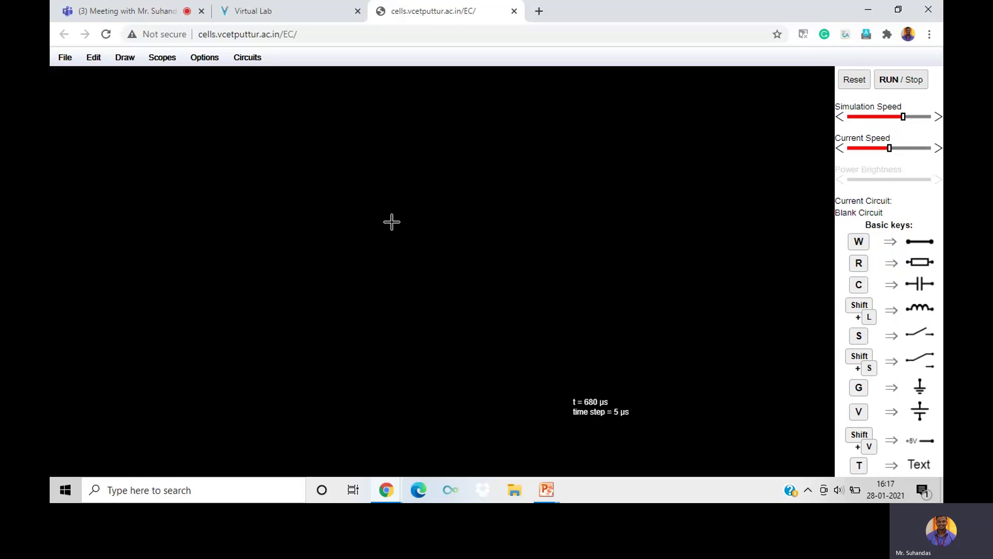
click(413, 195)
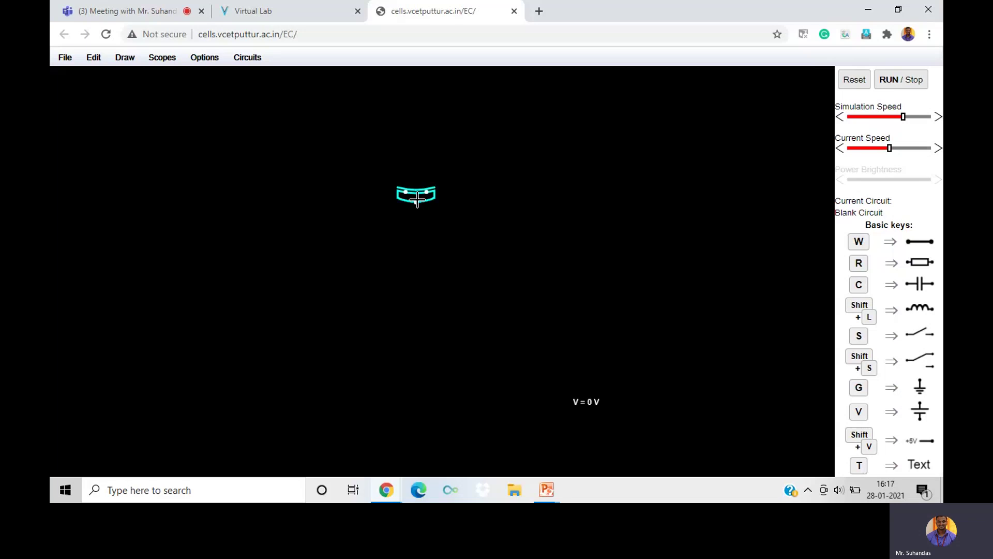
drag(417, 199, 458, 256)
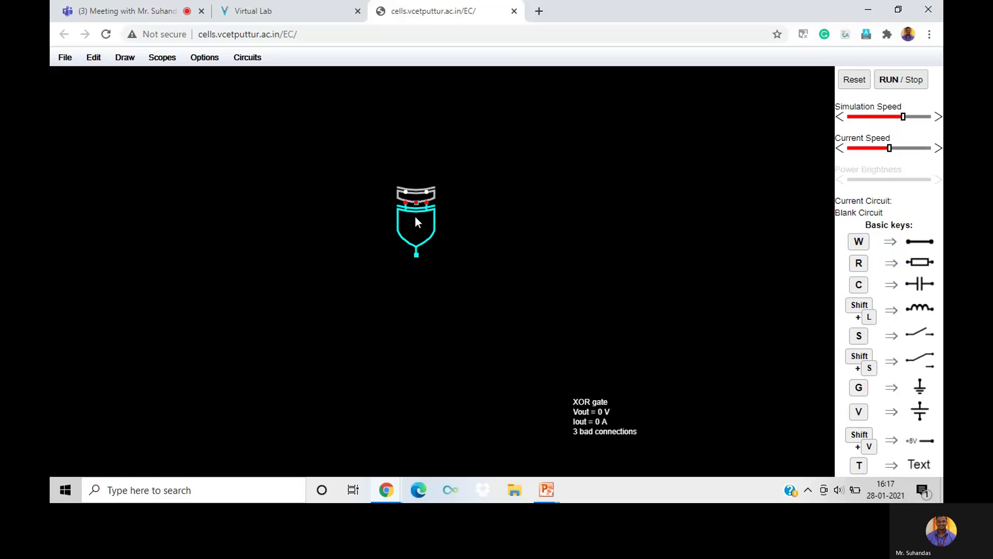
key(ctrl+z)
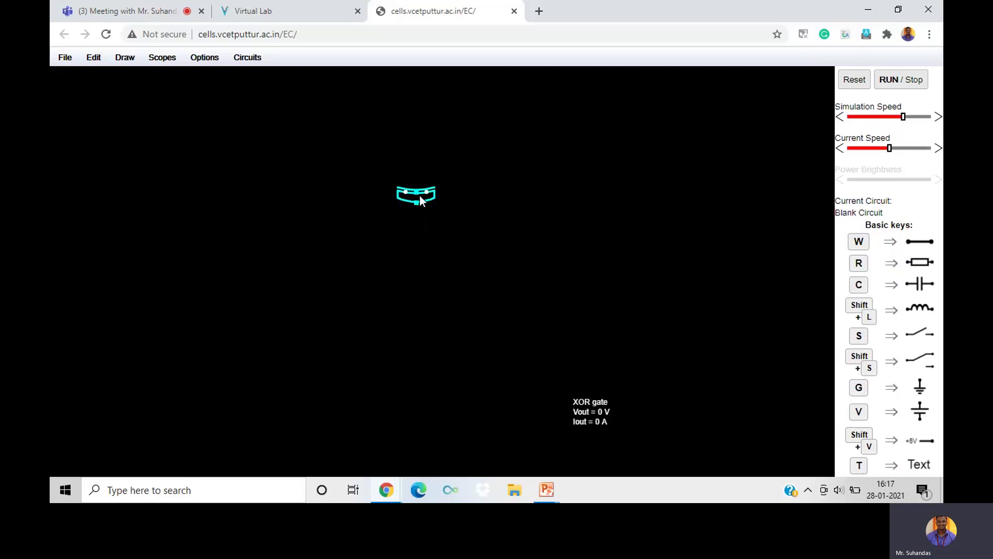
key(Delete)
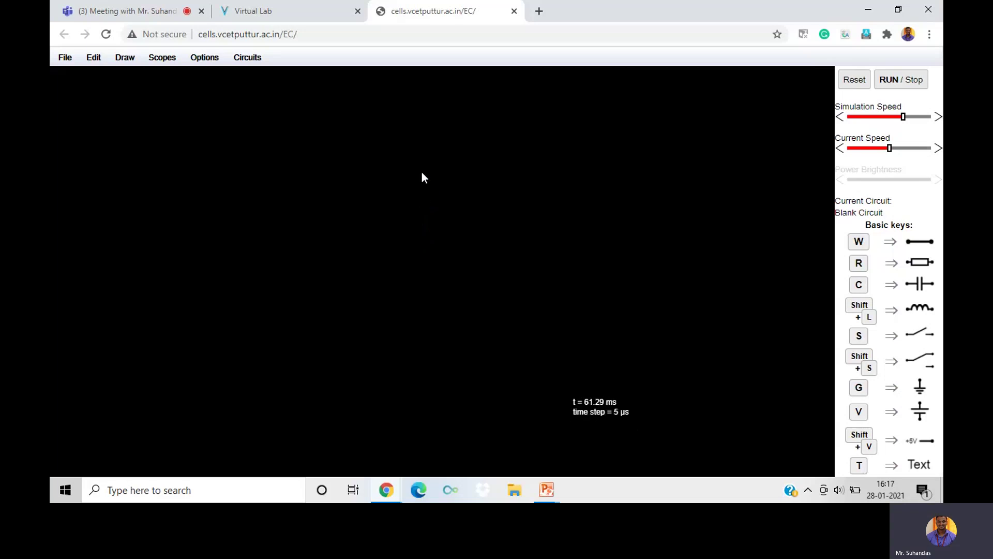
Place a horizontal XOR gate in the upper middle of the blank circuit, with its inputs on the left
right_click(421, 172)
mouse_move(486, 270)
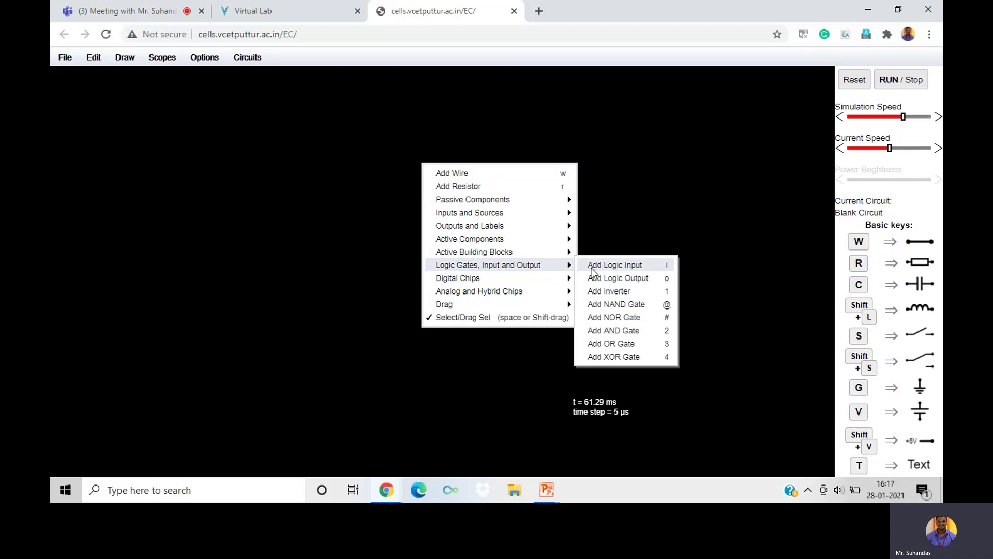
click(614, 357)
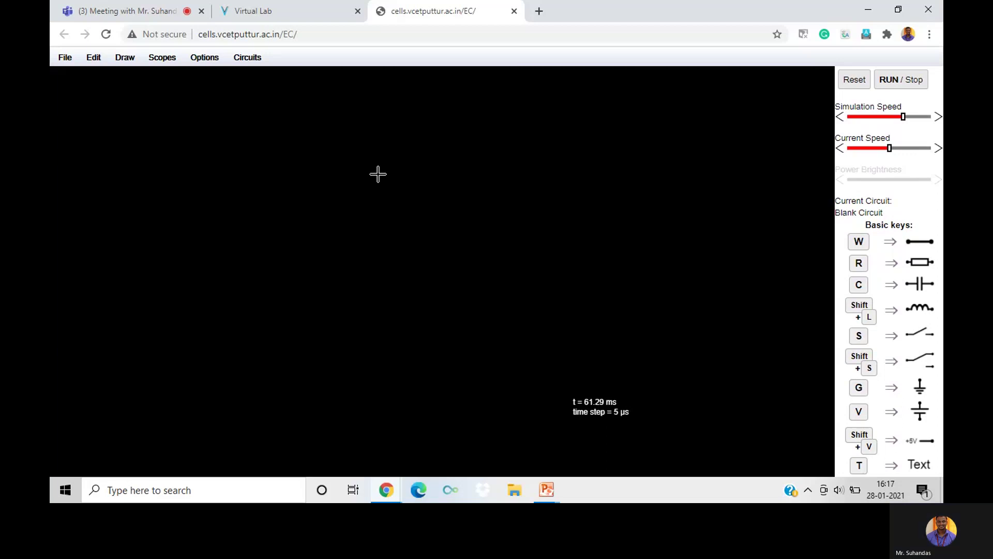
drag(352, 173, 468, 207)
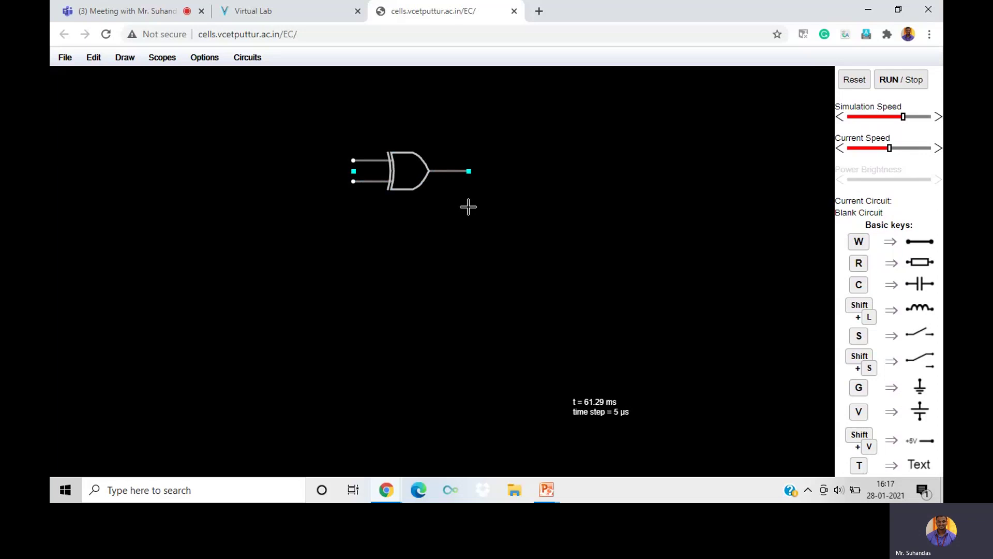
drag(468, 207, 469, 207)
right_click(422, 253)
mouse_move(453, 266)
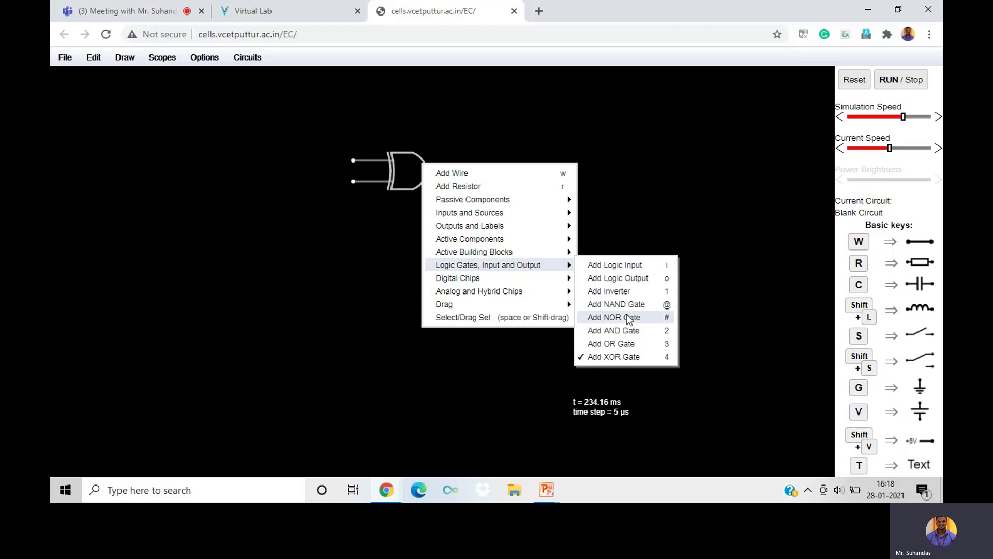
click(634, 343)
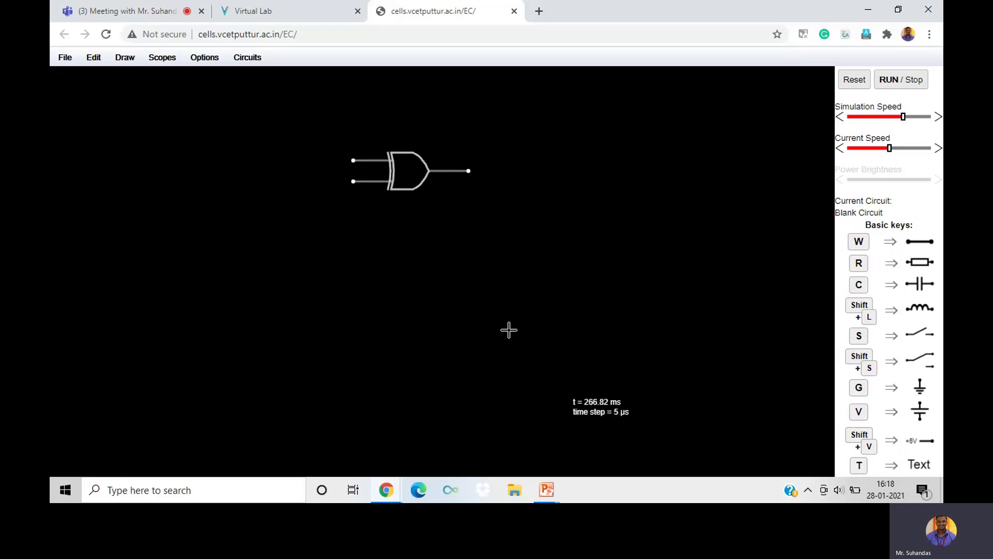
Add a horizontal AND gate and position it directly below the XOR gate, leaving room between them for wiring
right_click(461, 273)
mouse_move(487, 282)
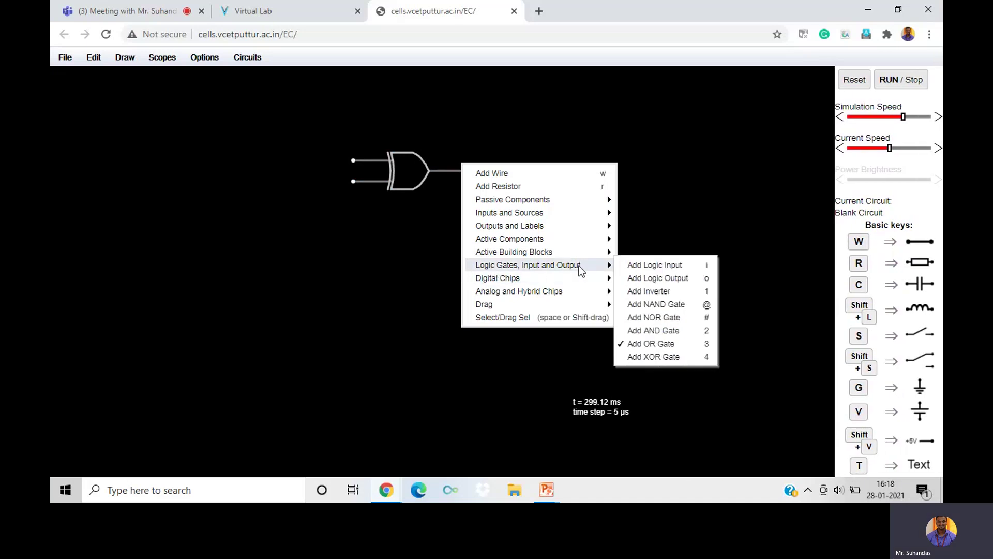
click(665, 331)
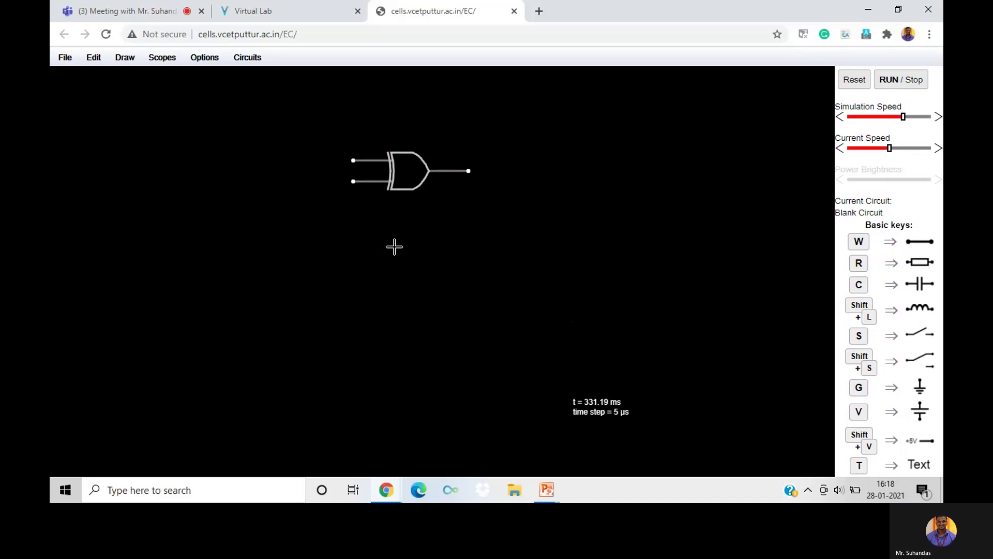
drag(395, 245, 476, 277)
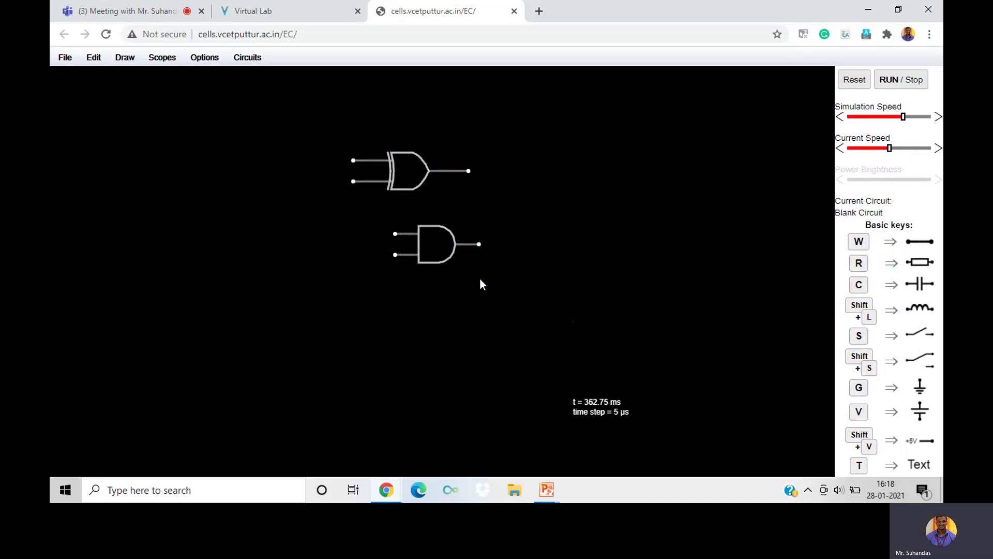
drag(444, 254, 420, 284)
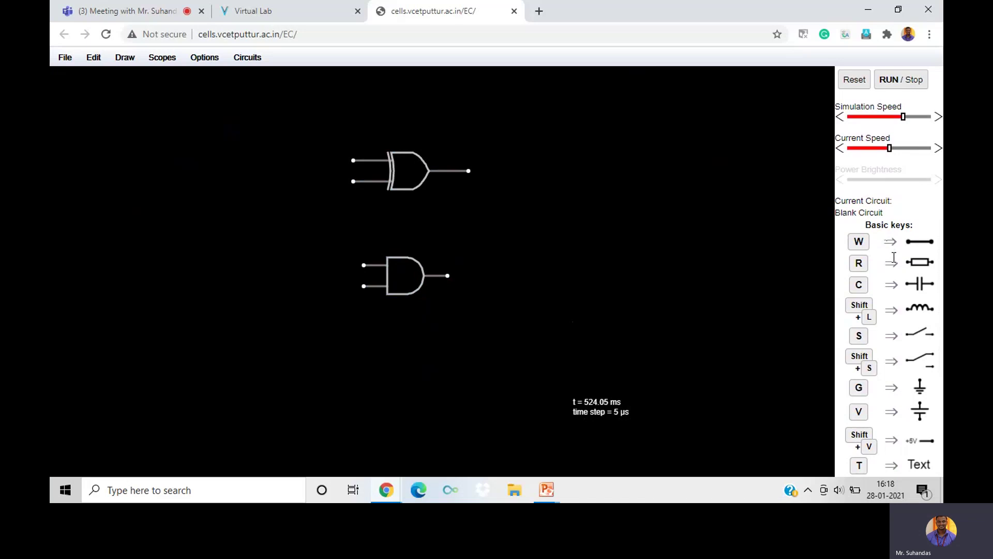
Wire the XOR gate's upper input around to the AND gate's upper input, and connect the two gates' lower inputs together
right_click(560, 156)
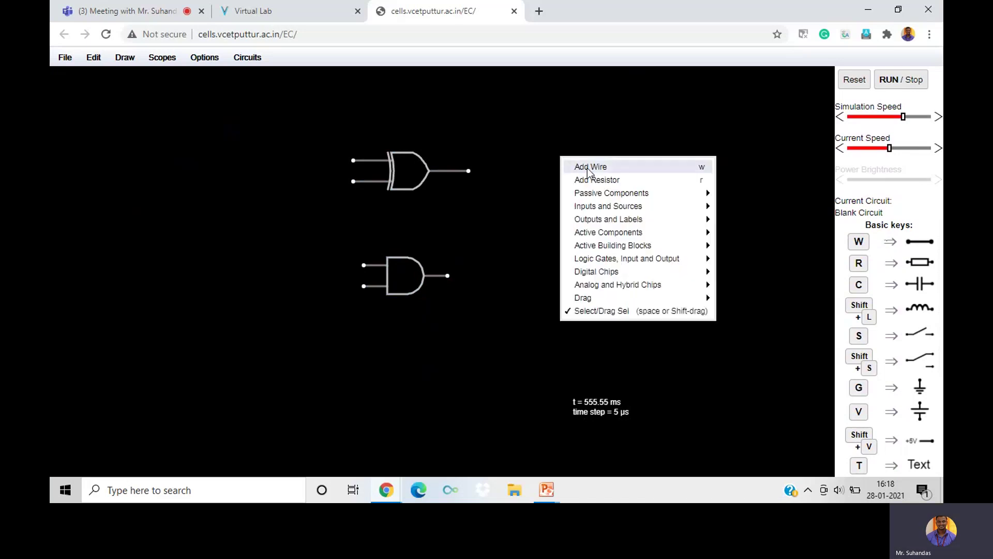
click(555, 149)
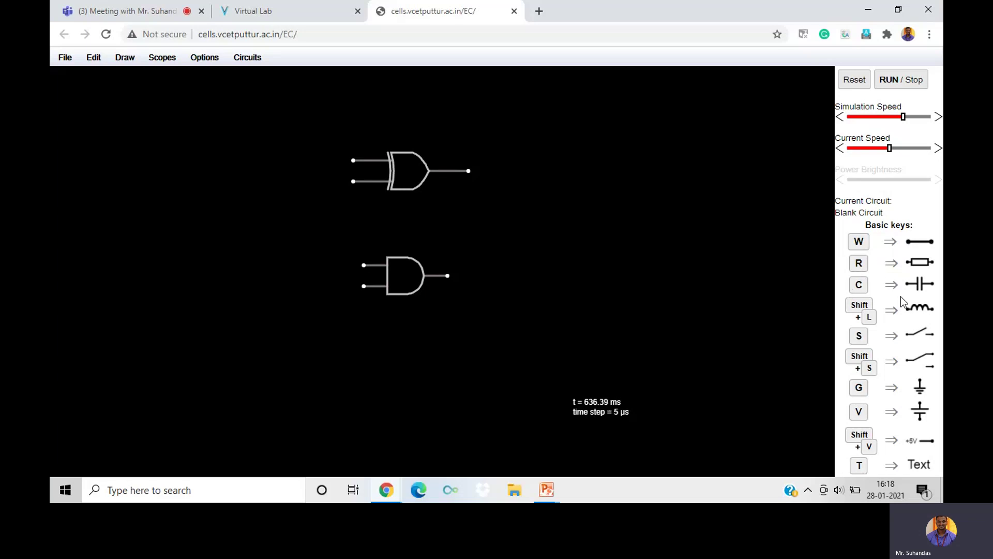
key(w)
drag(353, 164, 273, 158)
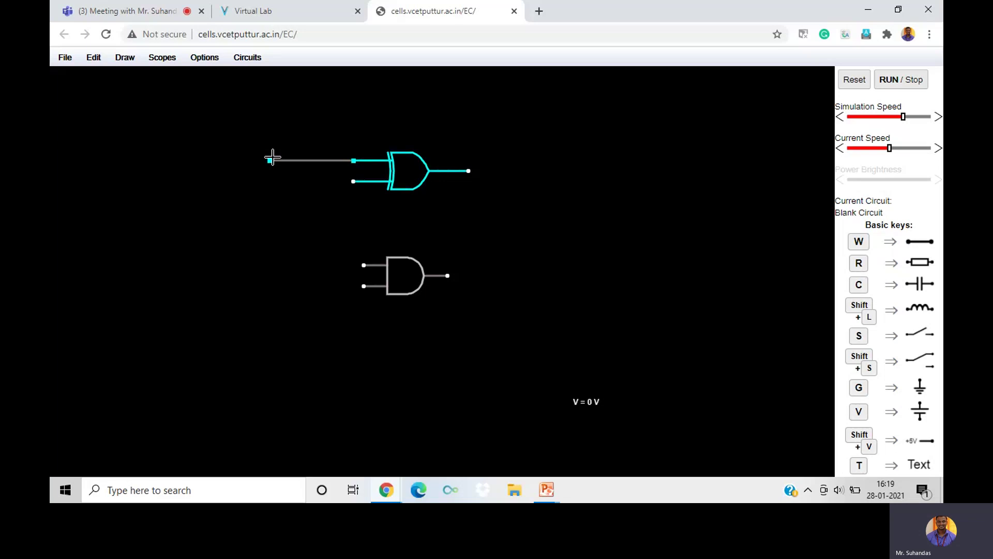
drag(272, 158, 365, 264)
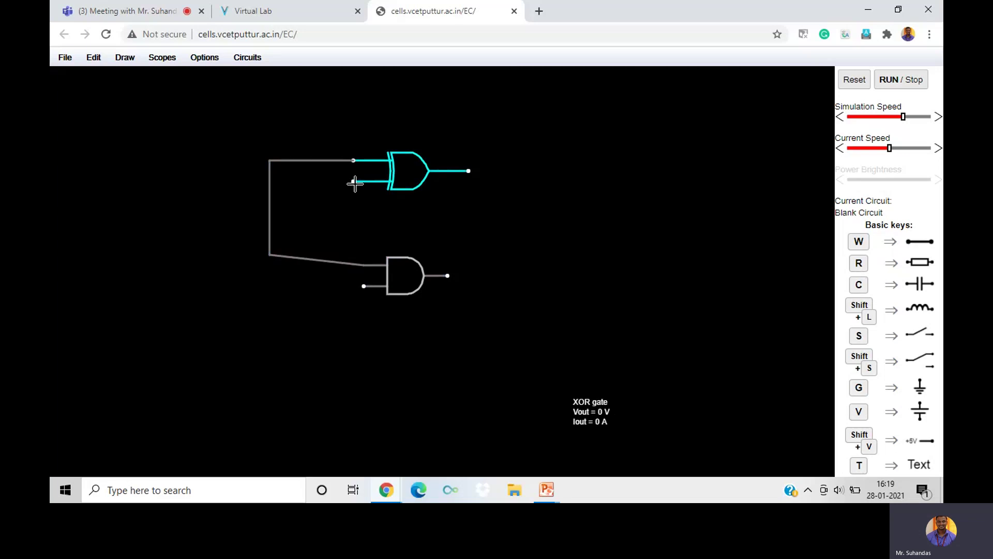
drag(355, 184, 356, 289)
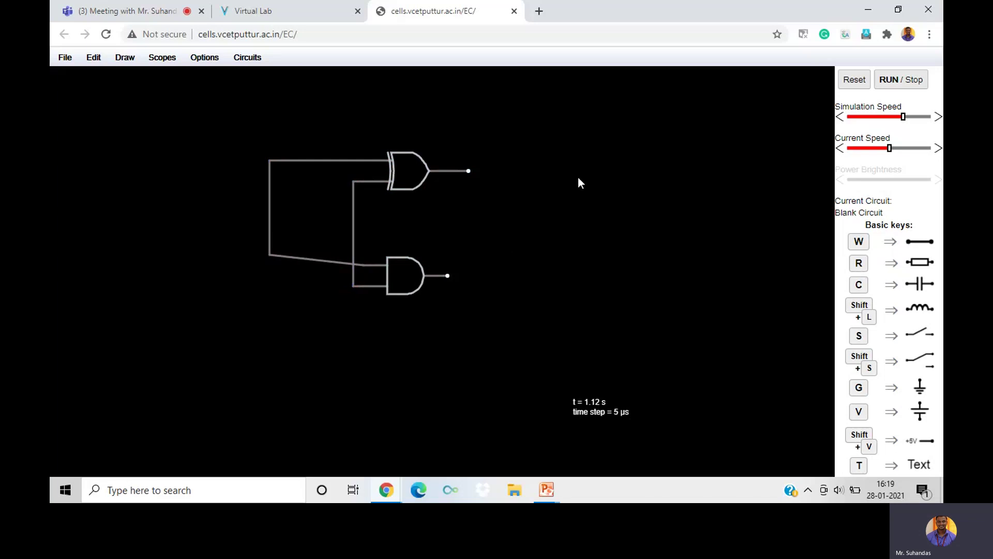
Attach two downward logic inputs, one to the outer wire's lower corner and one to the wire joining the gates' lower inputs
right_click(564, 181)
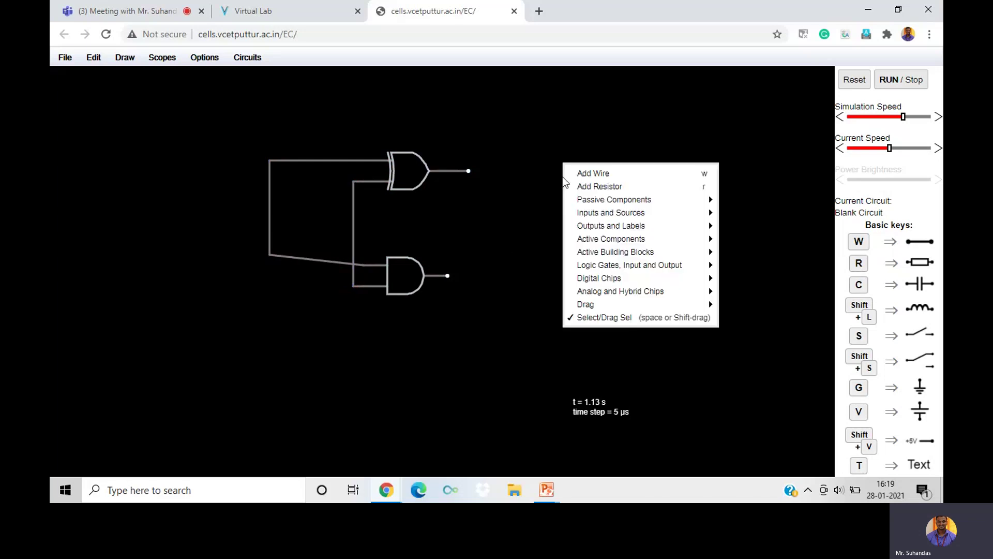
mouse_move(609, 279)
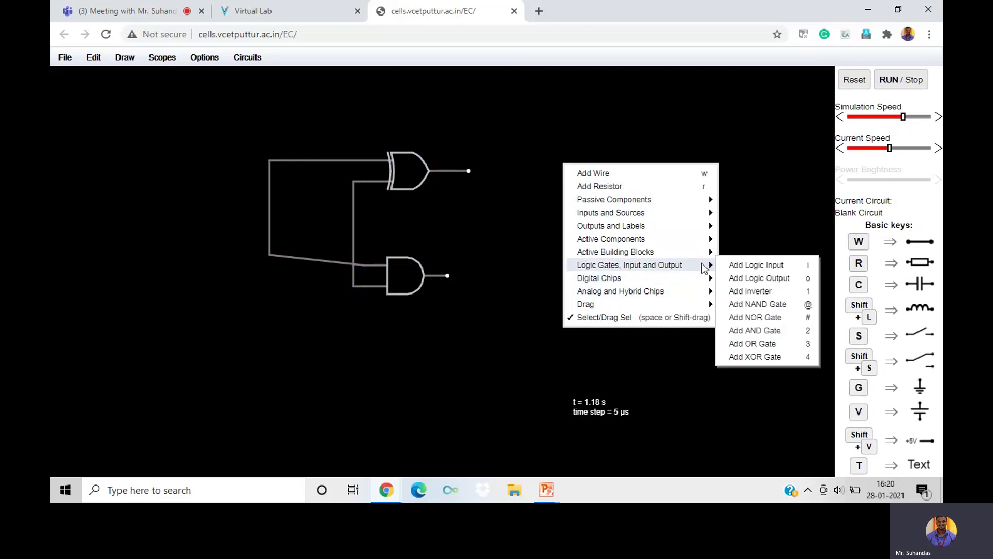
click(745, 268)
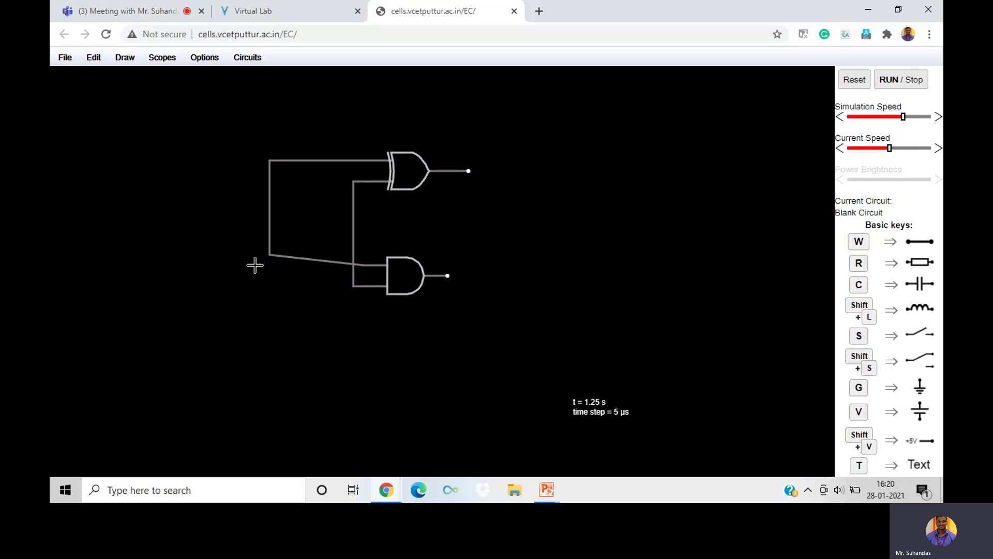
drag(269, 254, 271, 340)
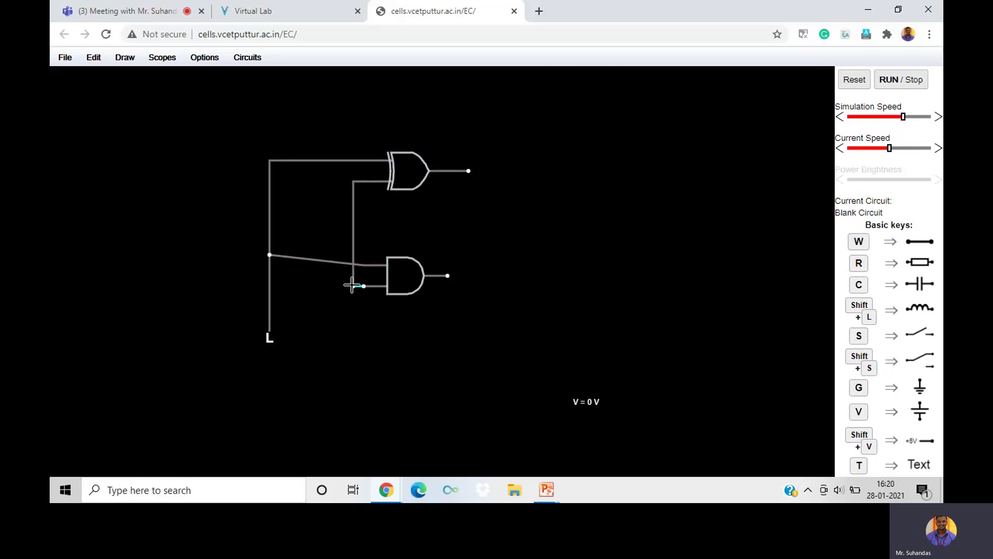
drag(354, 285, 353, 334)
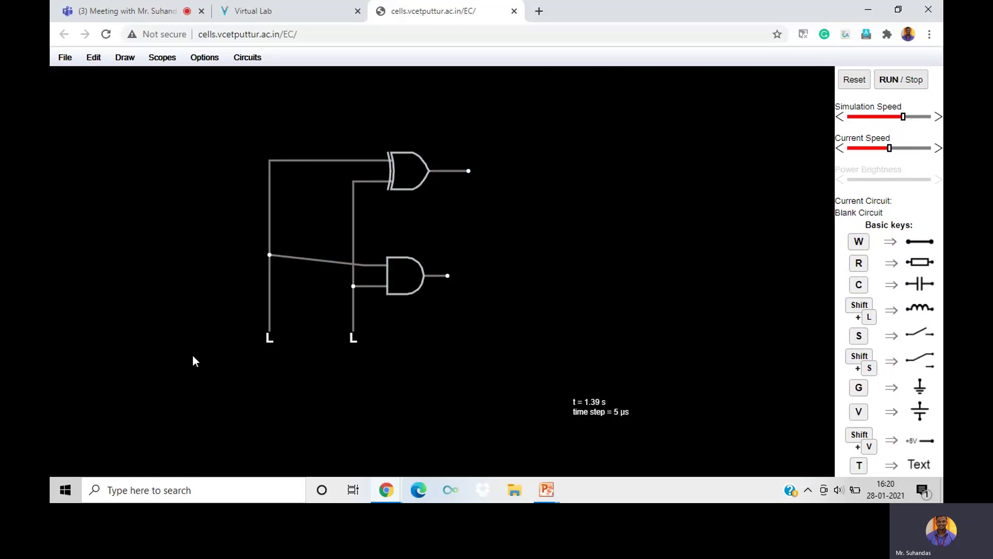
Test the gates by setting the outer logic input high and switching the inner one high and back to low
click(269, 339)
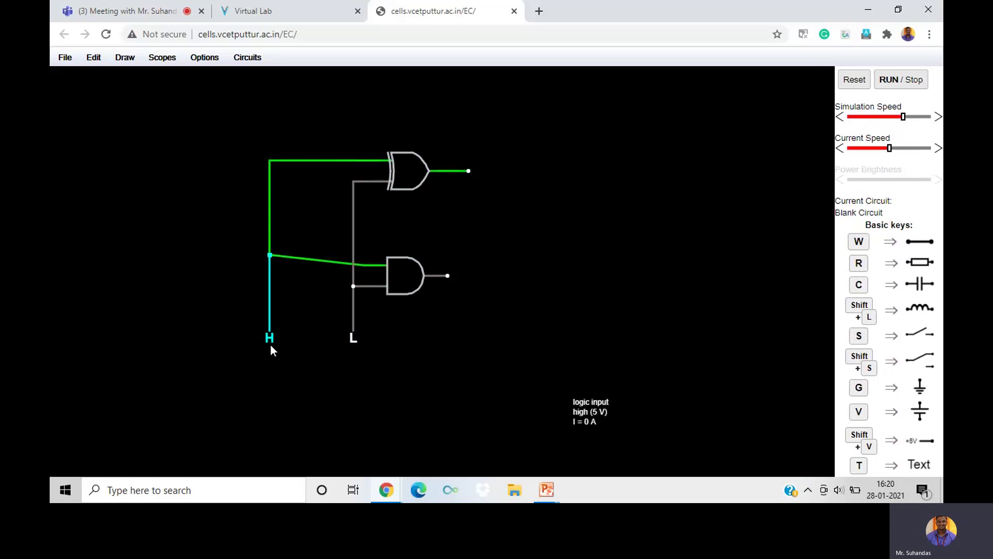
click(354, 339)
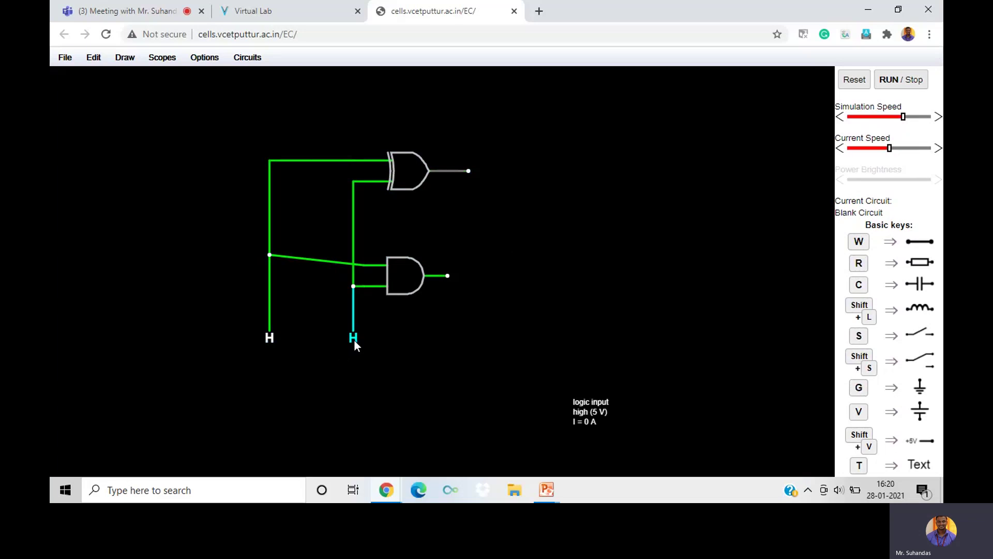
click(355, 340)
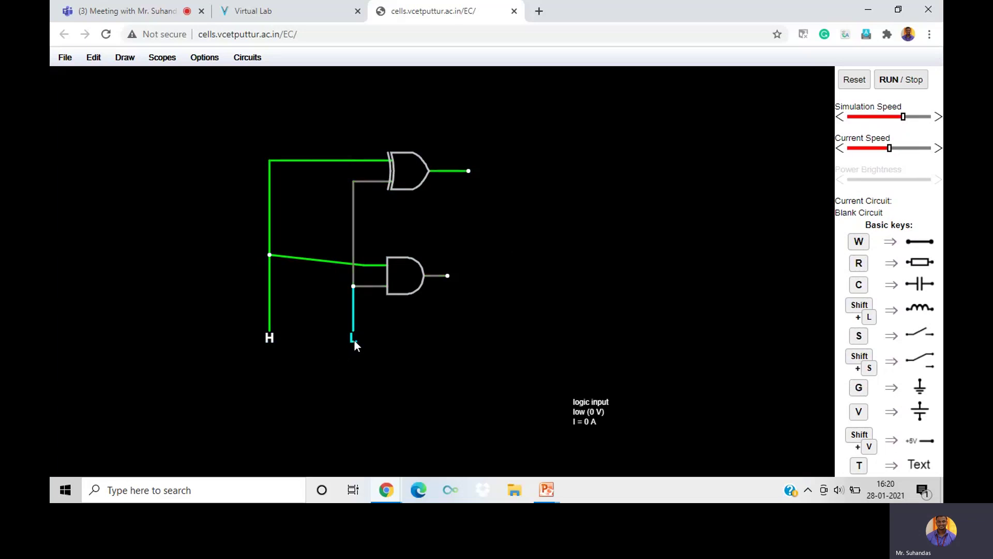
Set the outer logic input low and attach a downward LED to each of the XOR and AND gate outputs
click(270, 339)
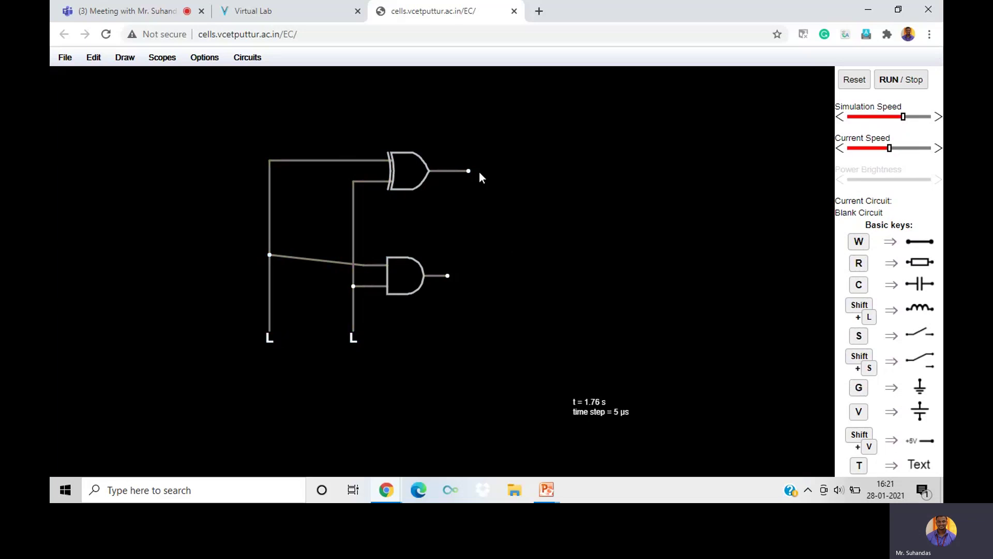
right_click(551, 171)
mouse_move(592, 218)
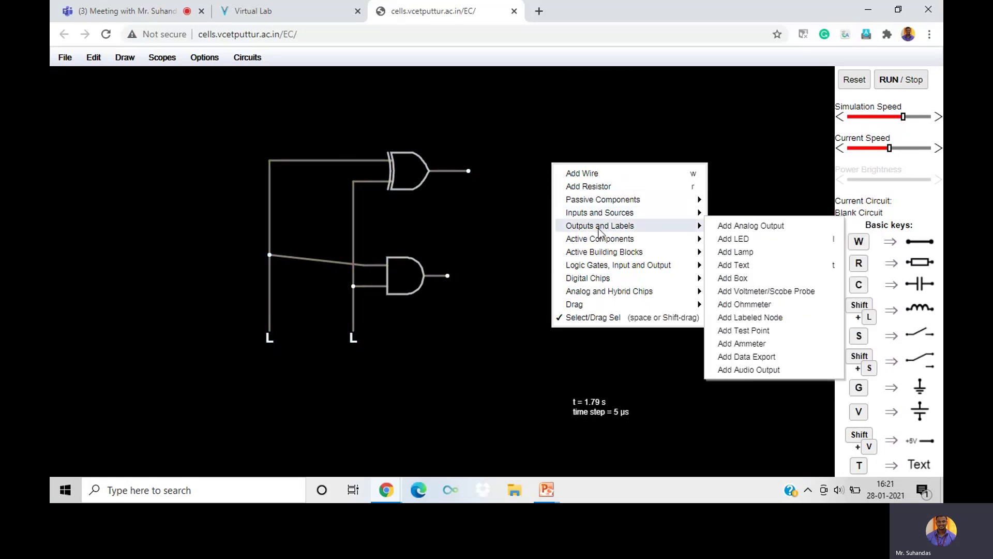
click(731, 239)
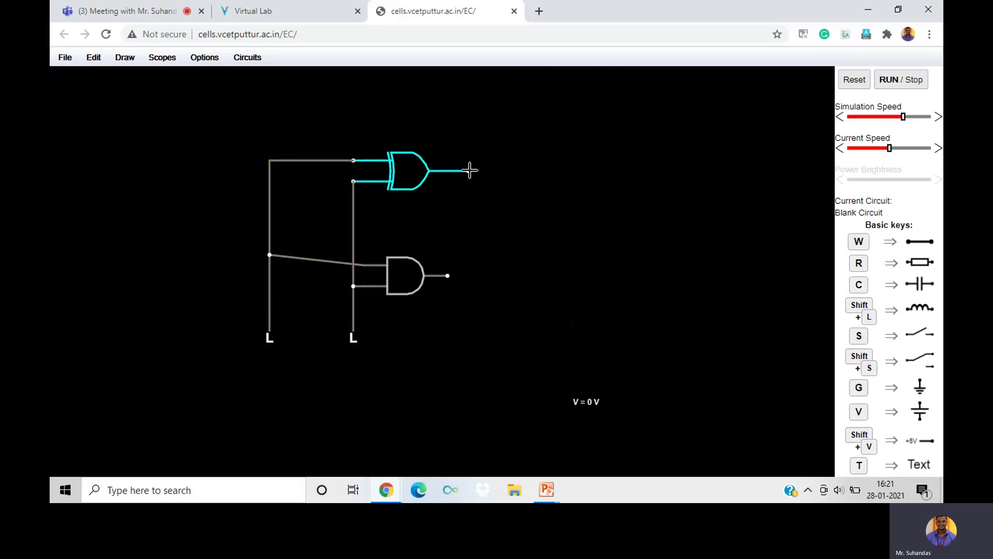
key(d)
mouse_move(470, 170)
mouse_down()
mouse_move(543, 171)
mouse_move(508, 211)
mouse_move(473, 215)
mouse_move(469, 234)
mouse_up()
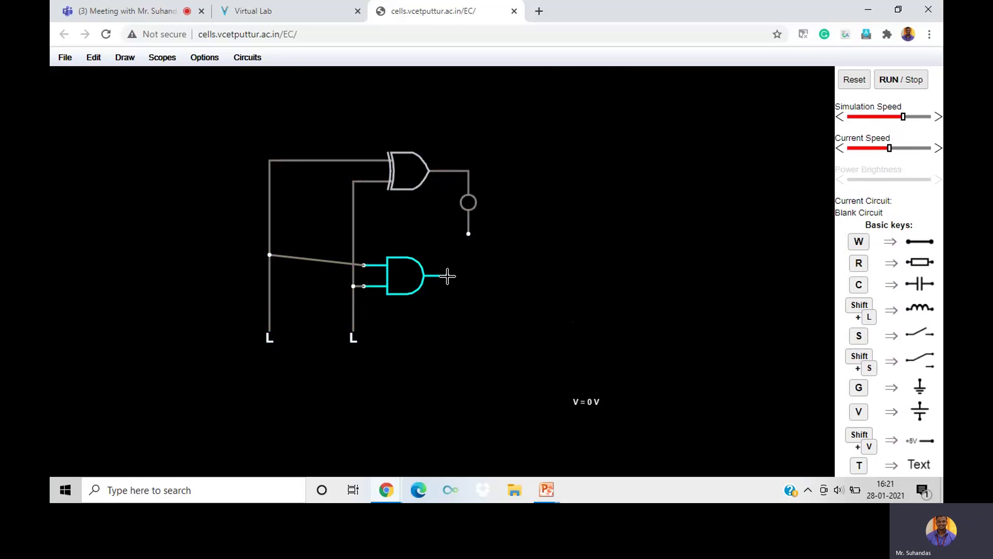
mouse_move(448, 276)
mouse_down()
mouse_move(481, 286)
mouse_move(483, 355)
mouse_move(447, 339)
mouse_up()
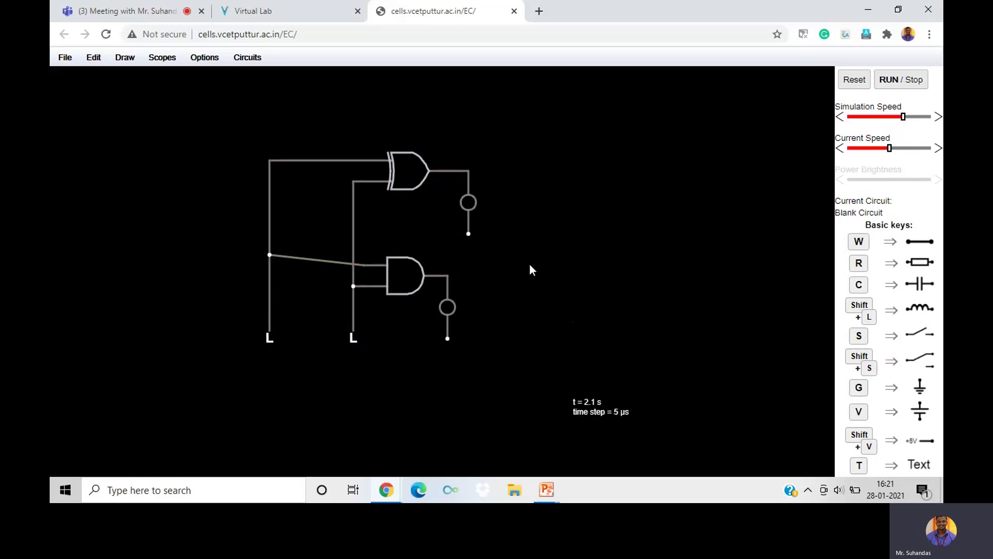
Connect the lower end of each of the two output LEDs to its own downward ground
key(w)
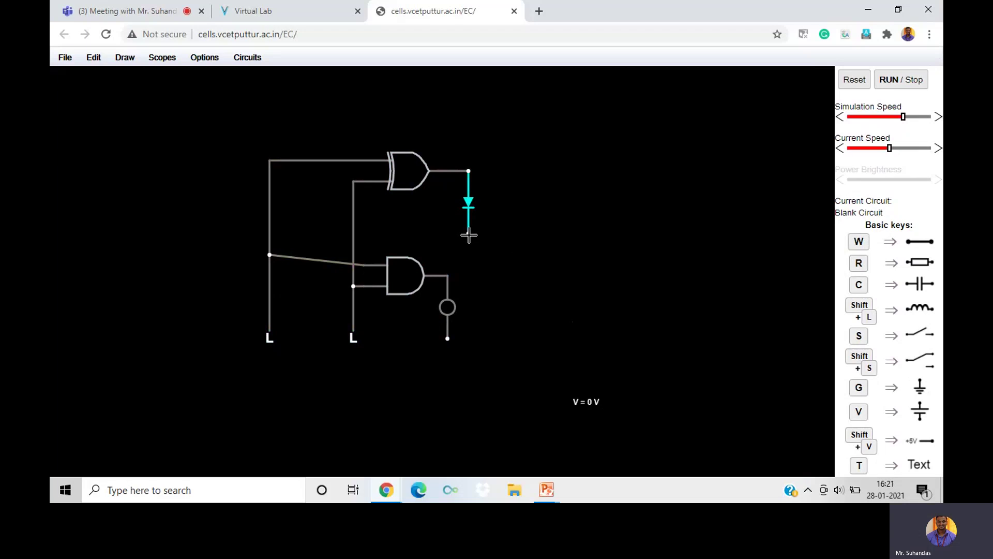
drag(468, 236, 468, 253)
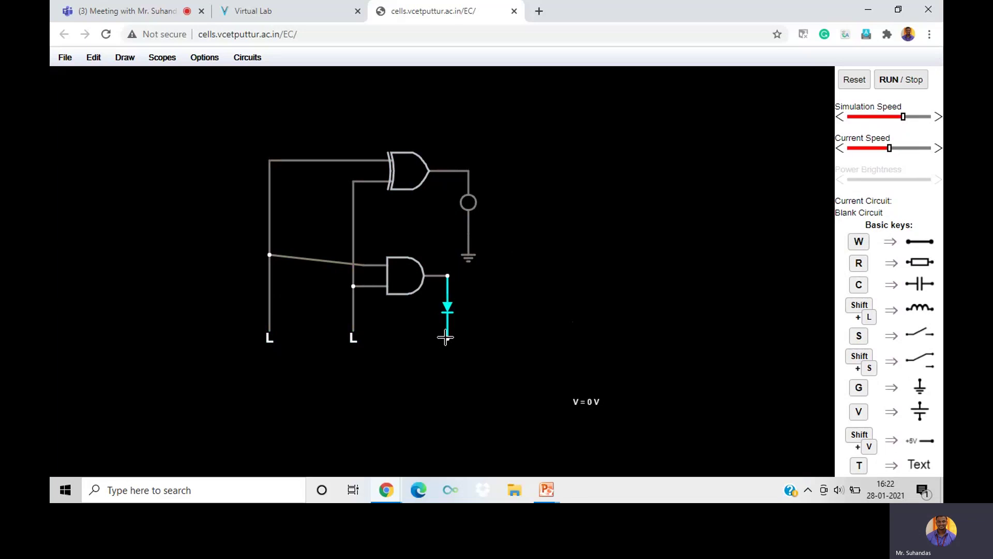
drag(448, 339, 448, 362)
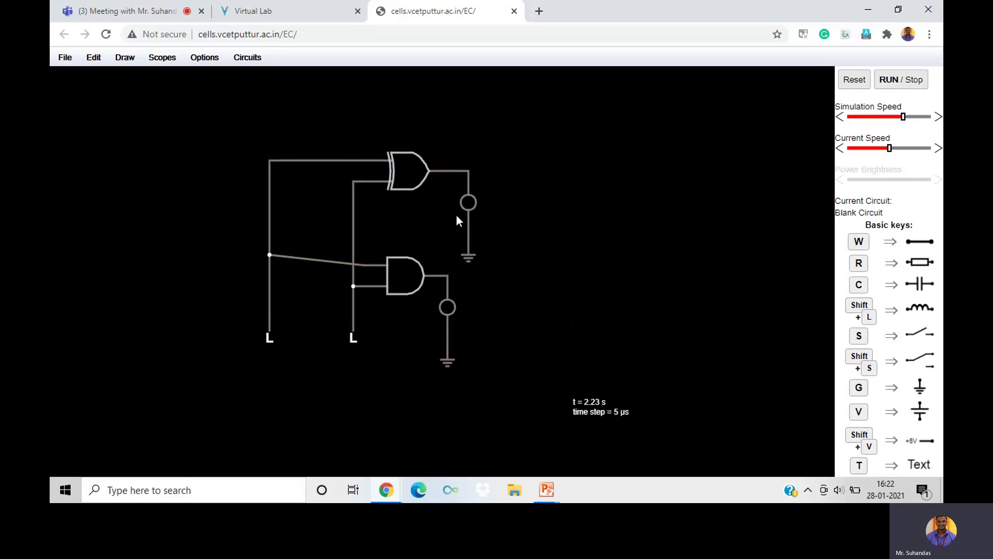
Test the half adder by setting the inner input high, the outer input high, then switching the inner one low and back to high
click(351, 340)
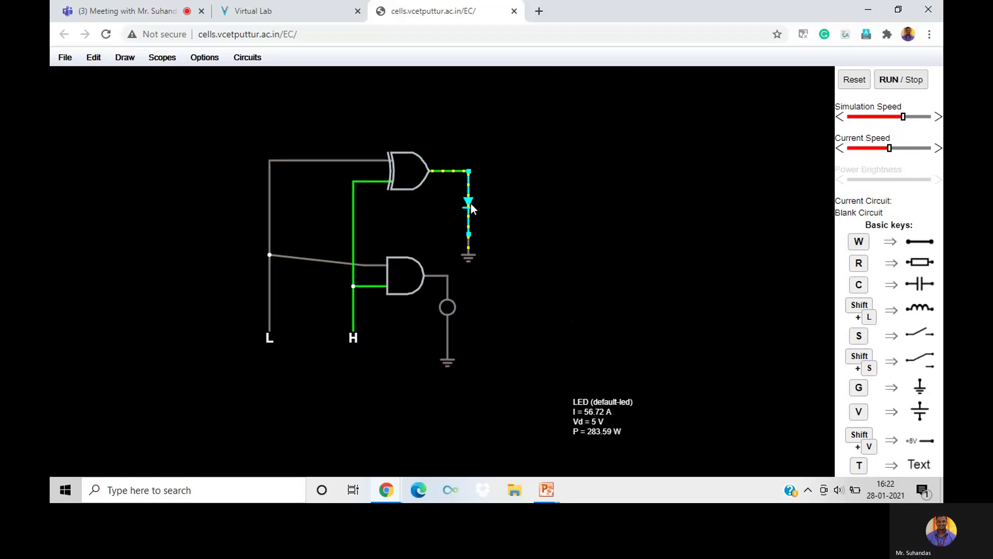
click(269, 338)
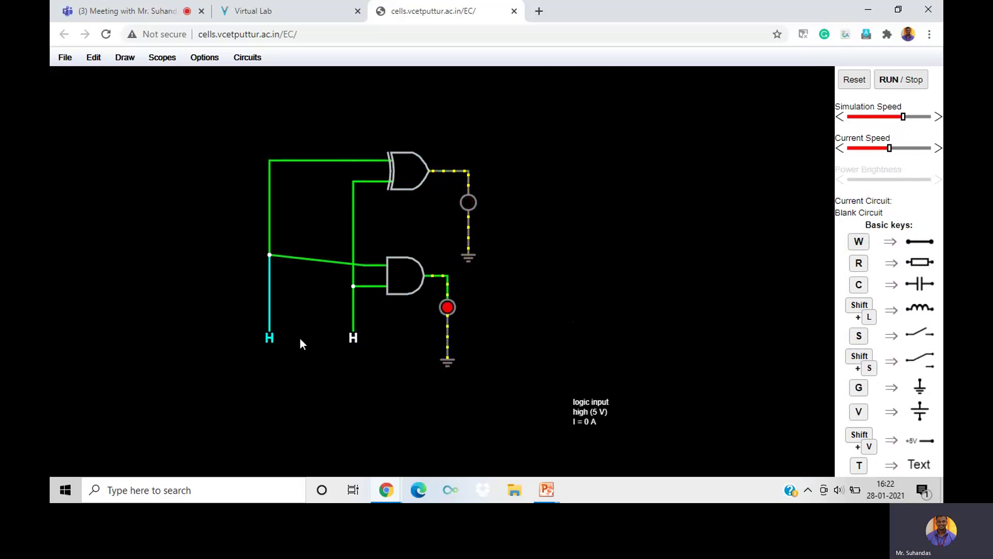
click(354, 336)
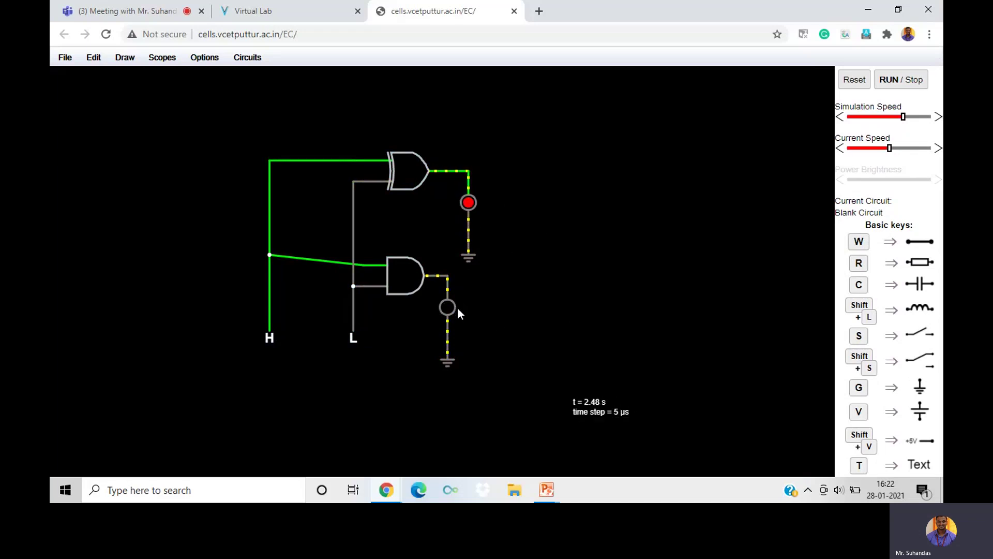
click(353, 339)
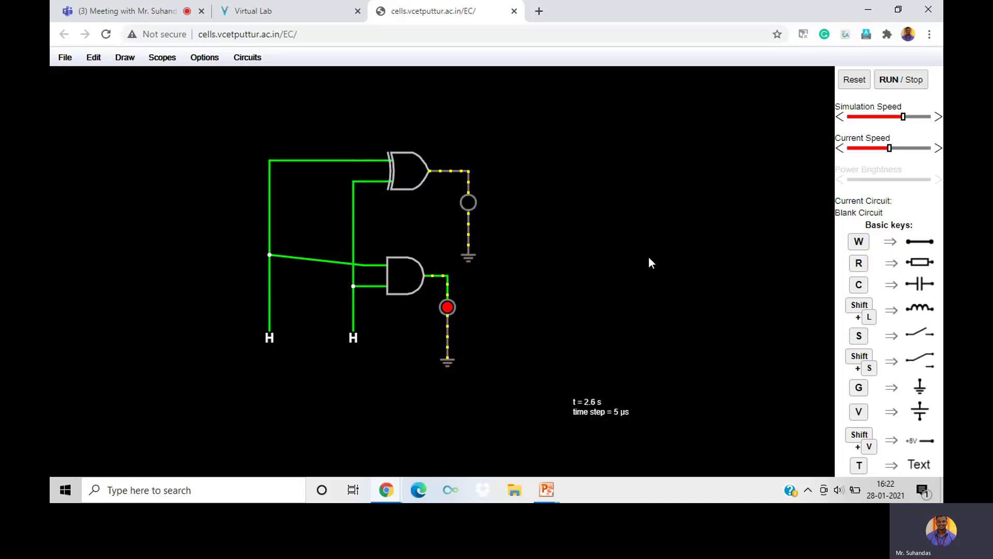
Show the AND gate's LED and the XOR gate's LED in docked scopes
right_click(448, 280)
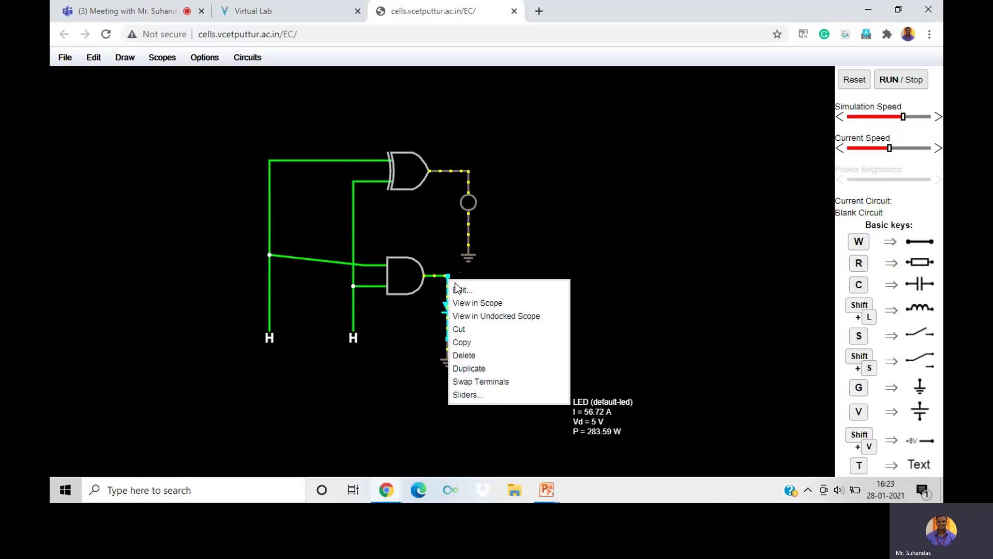
click(476, 303)
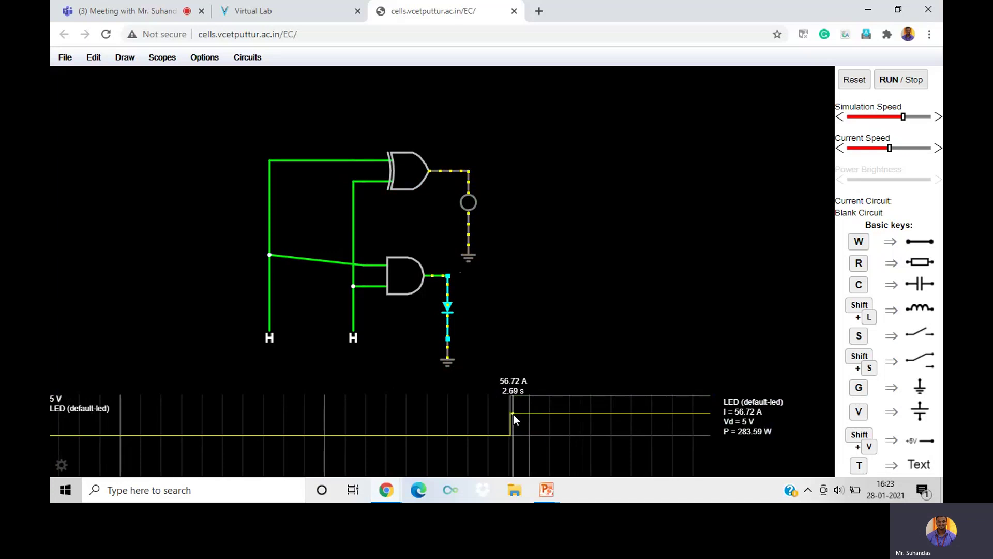
right_click(456, 179)
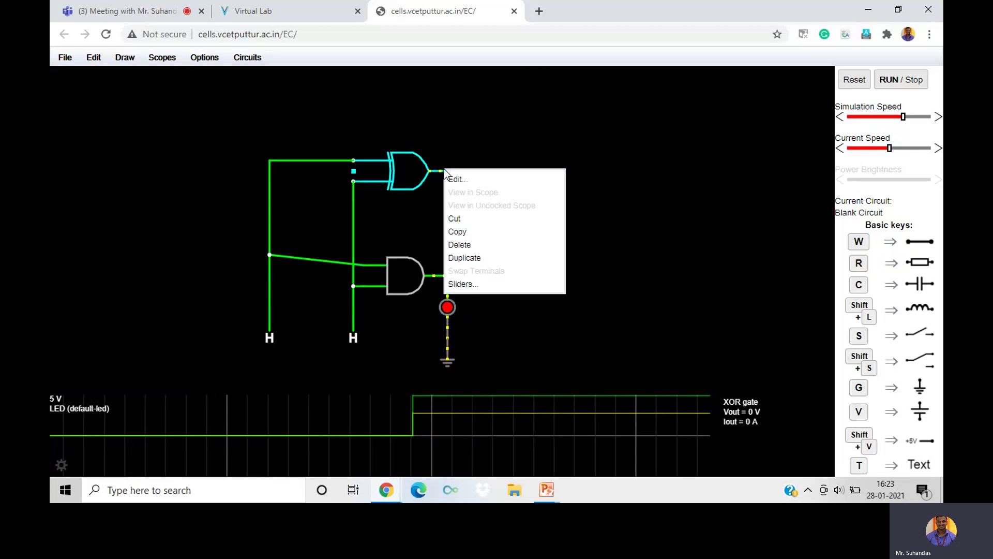
click(467, 156)
key(ctrl+z)
right_click(470, 182)
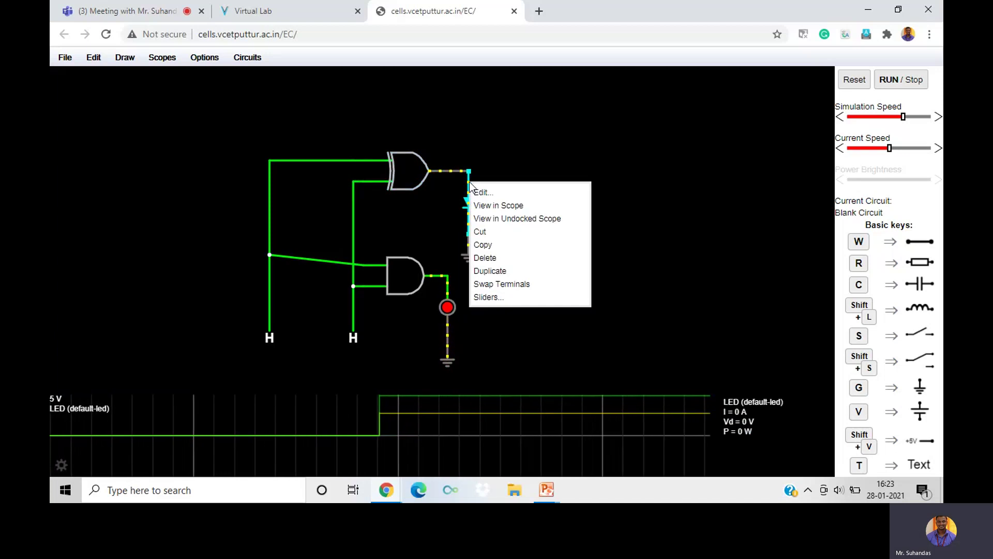
click(482, 205)
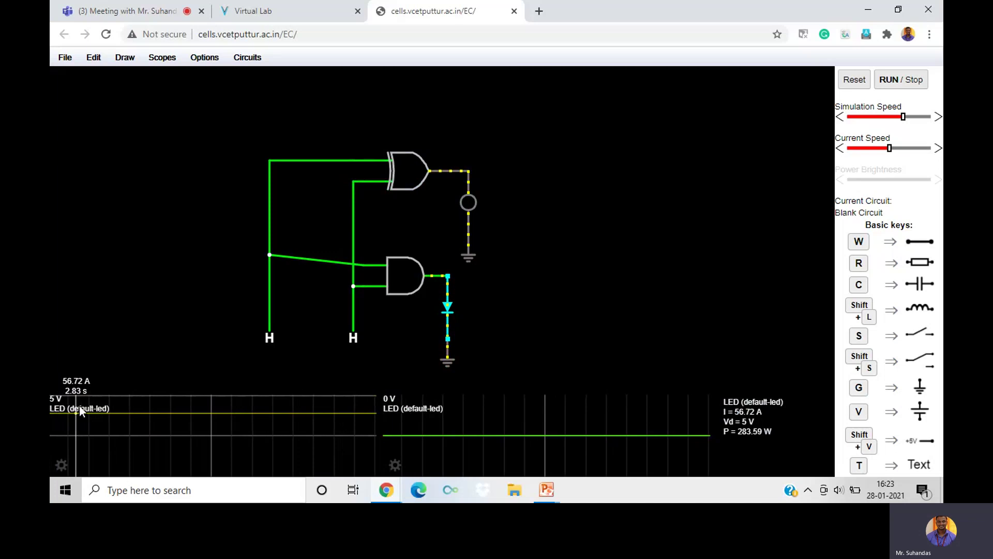
Set the outer logic input low with the inner one high to check both LED waveforms in the scopes
click(269, 337)
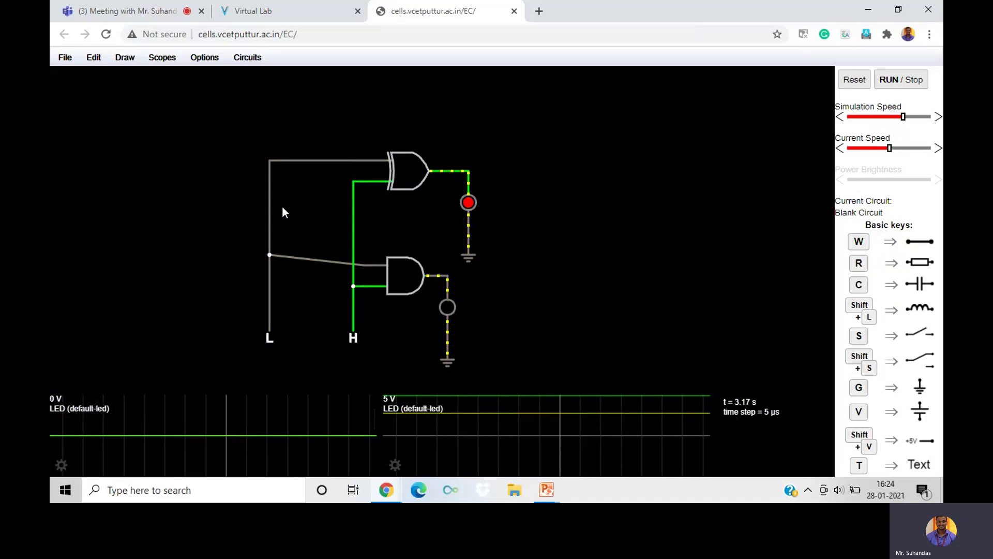
right_click(311, 163)
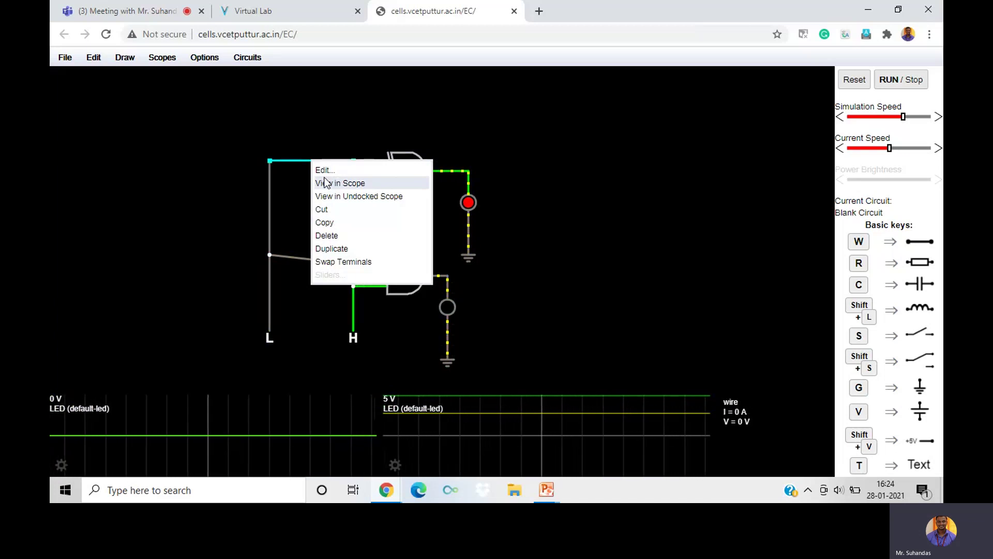
click(659, 226)
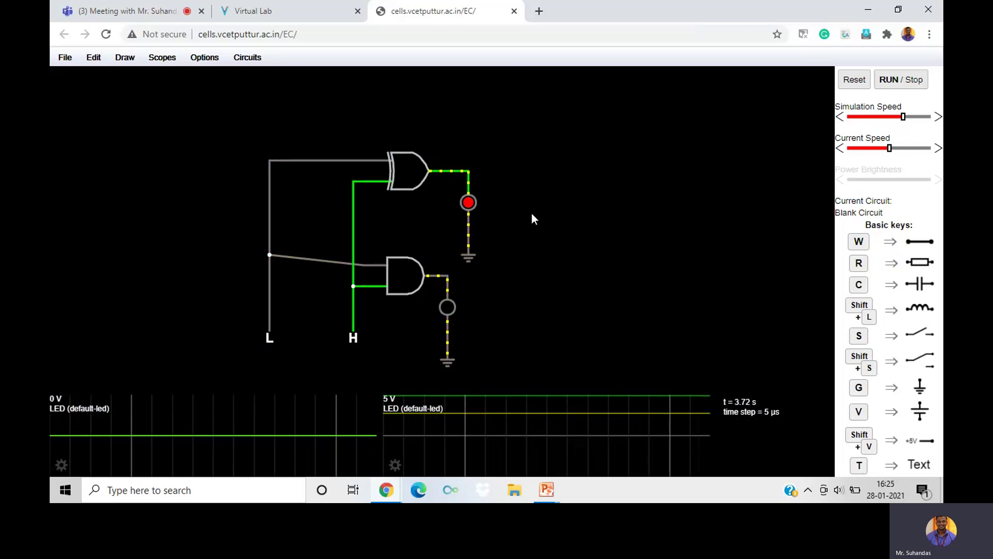
Switch to the Microsoft Teams meeting and stop its recording
click(133, 6)
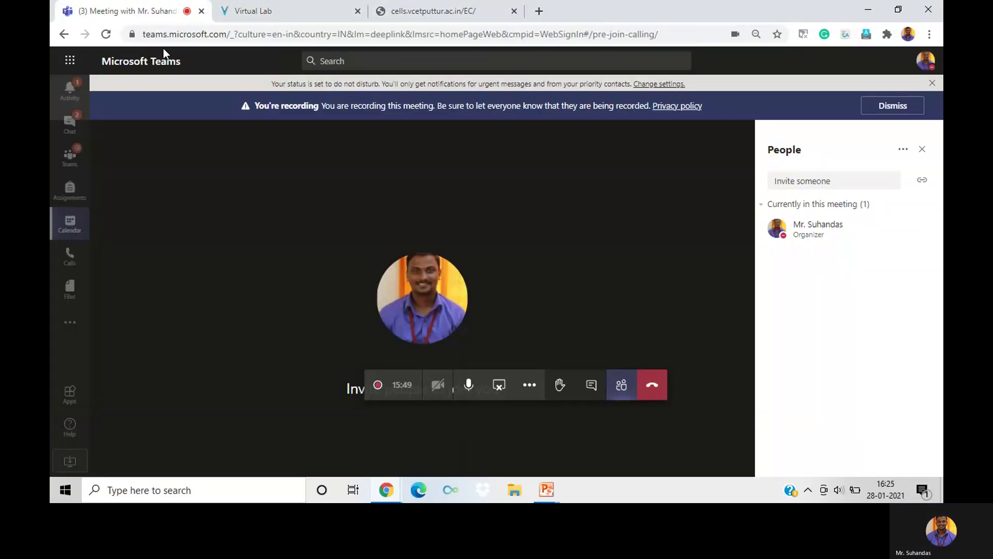
click(529, 387)
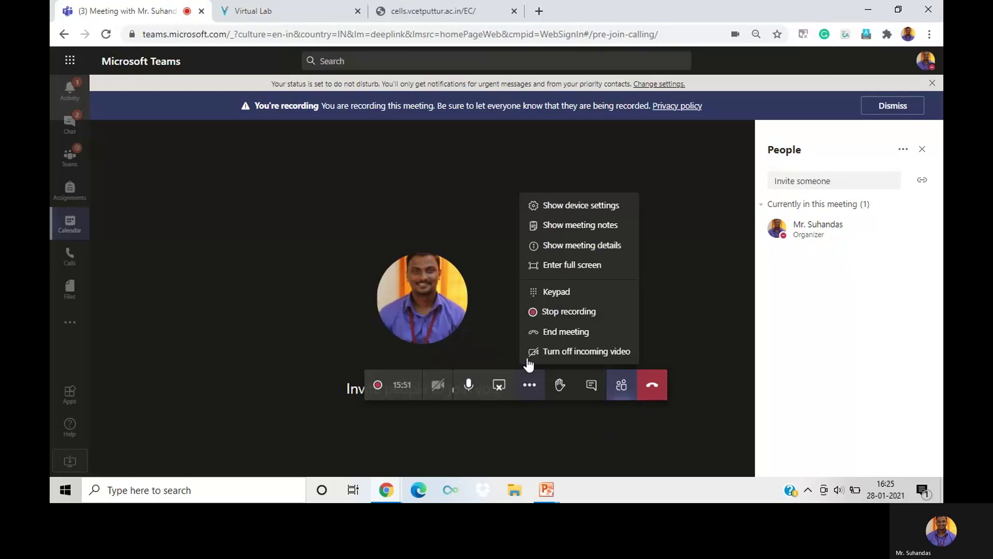
click(542, 312)
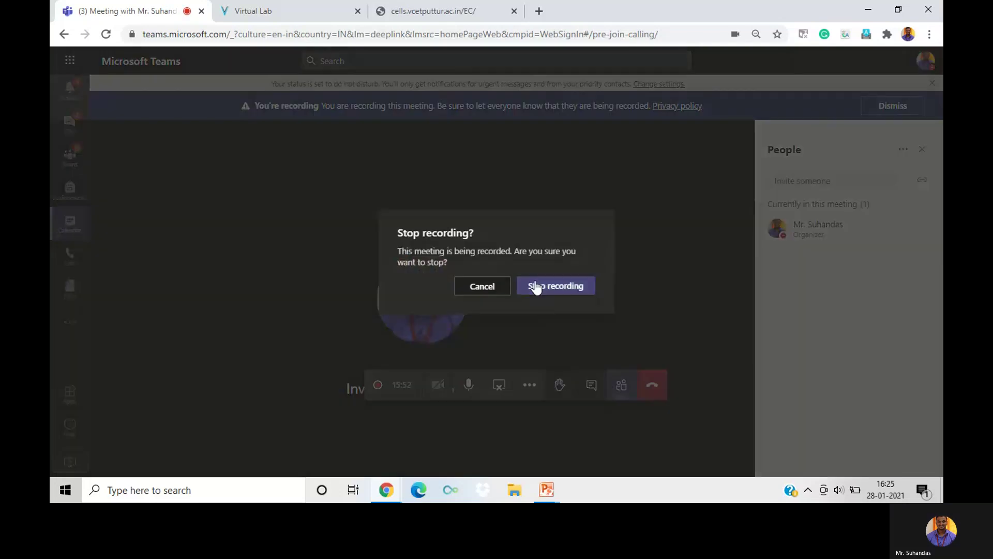